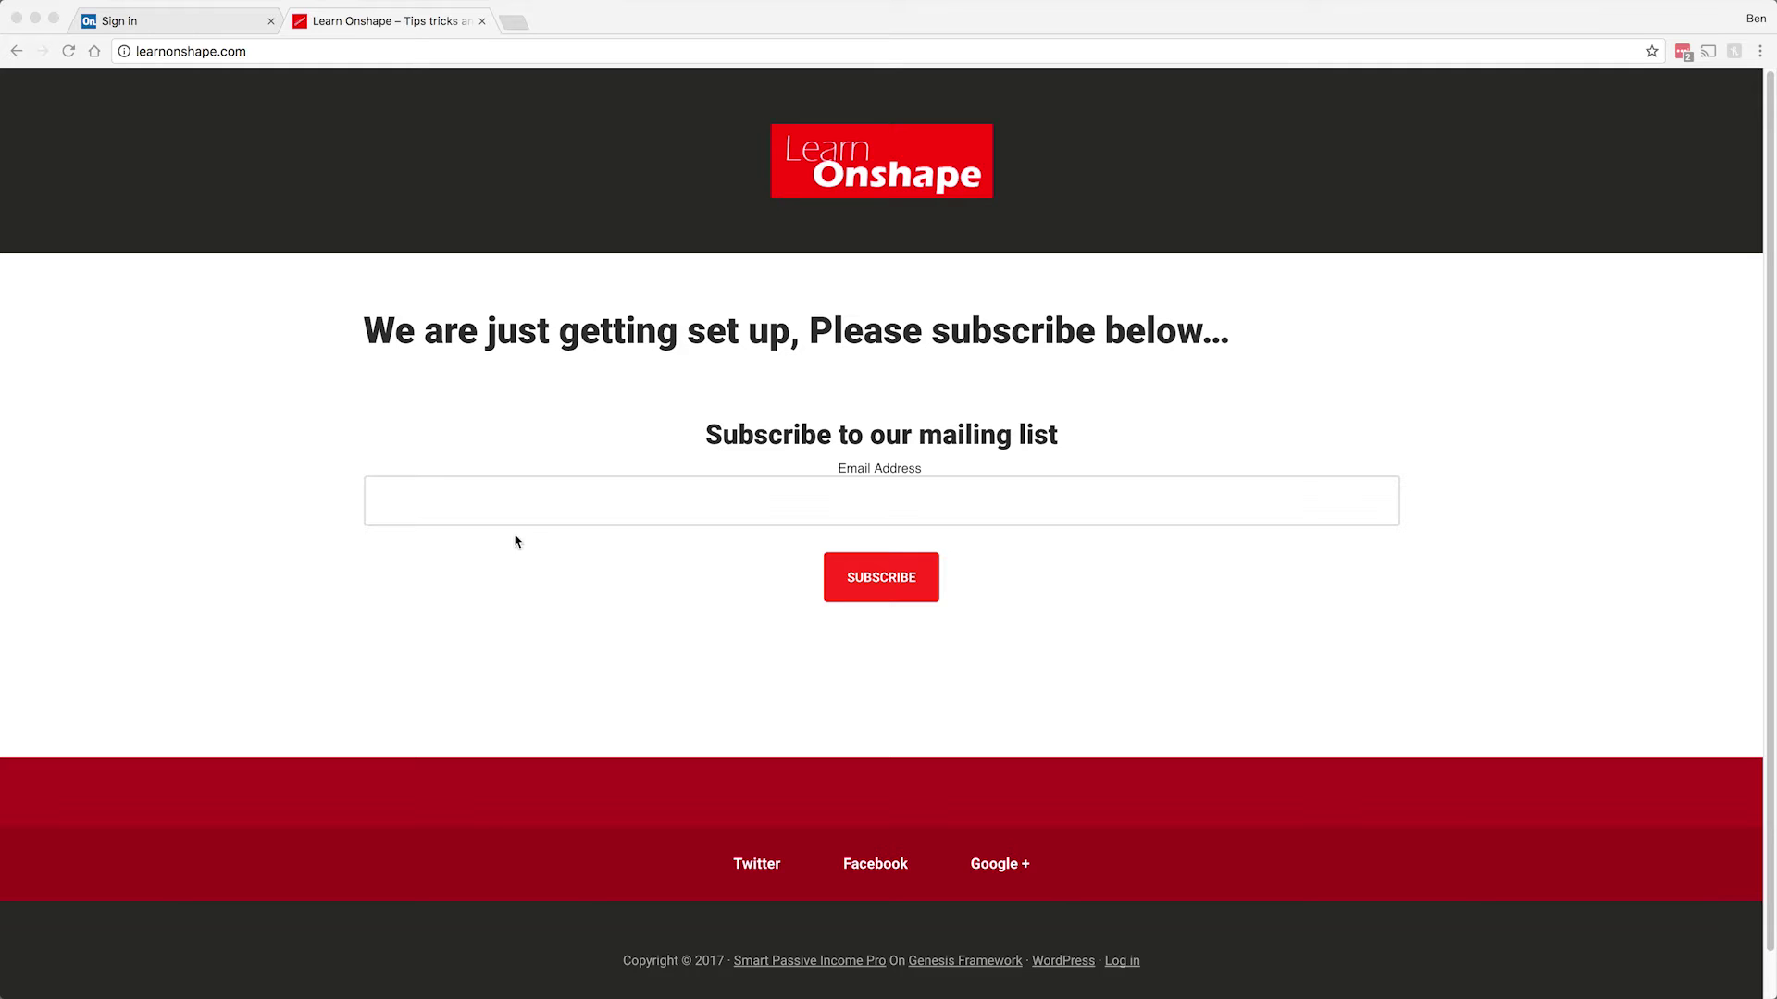
Go from the Onshape sign-in page to the sign-up page via the 'Sign up' link.
click(195, 26)
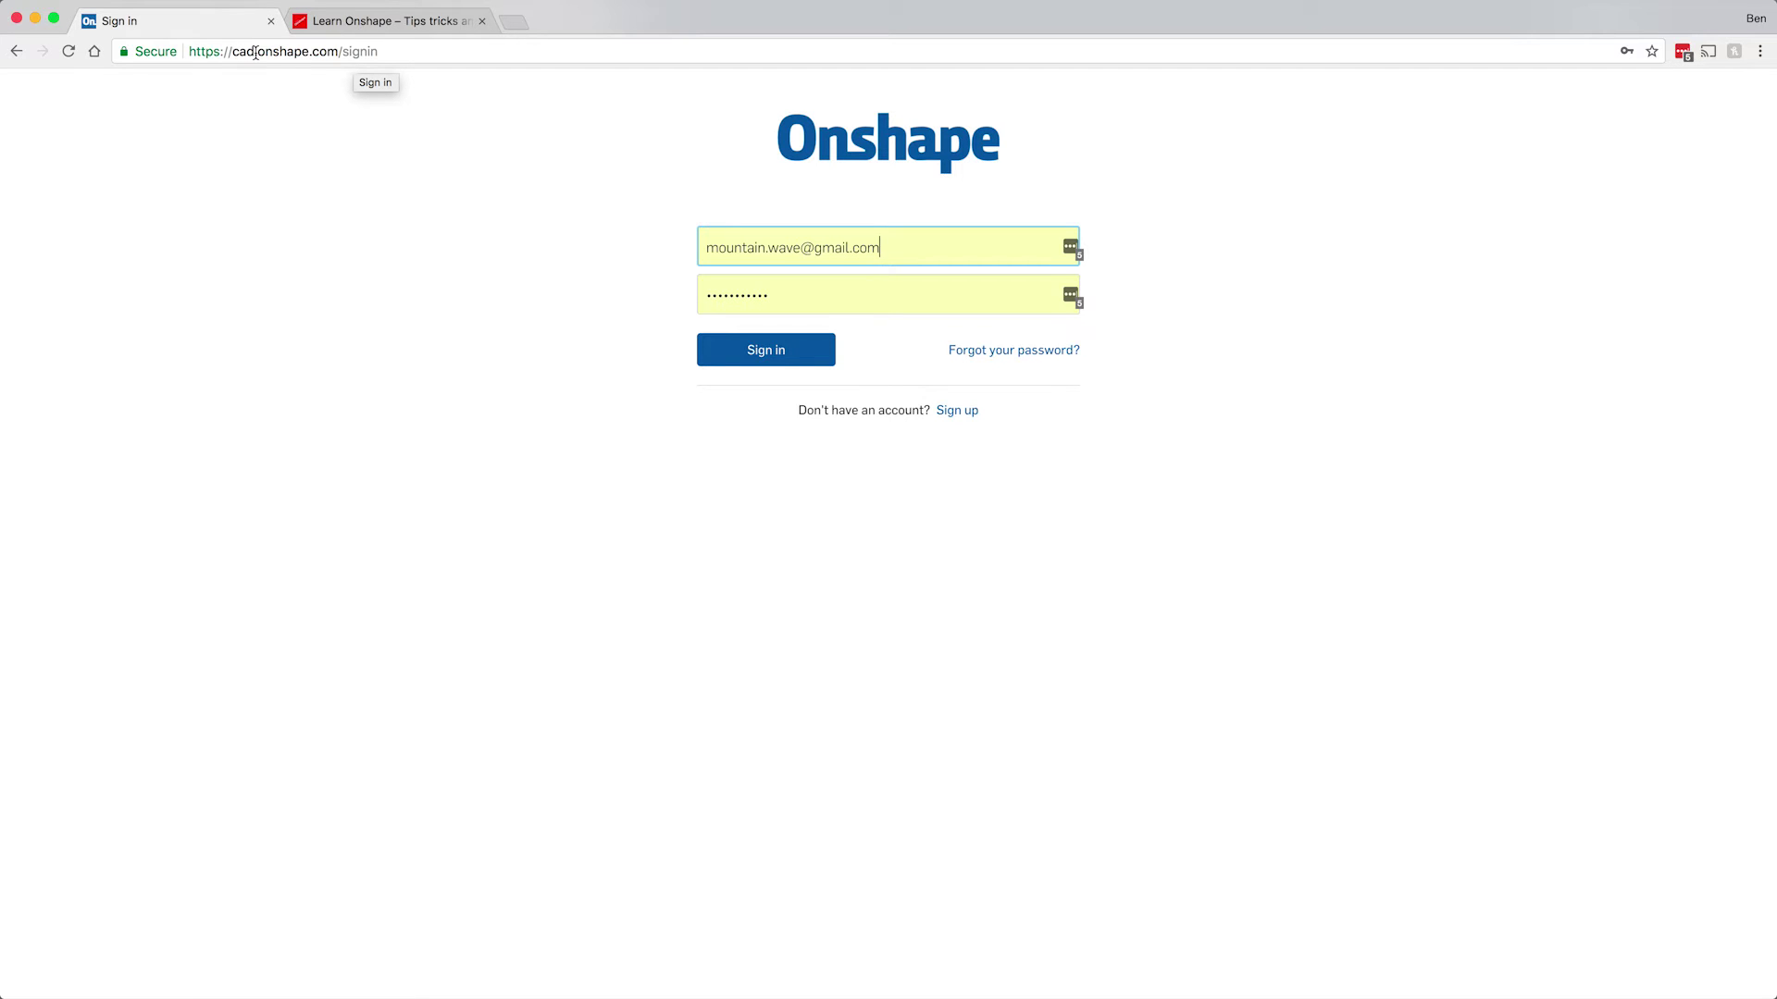
click(479, 215)
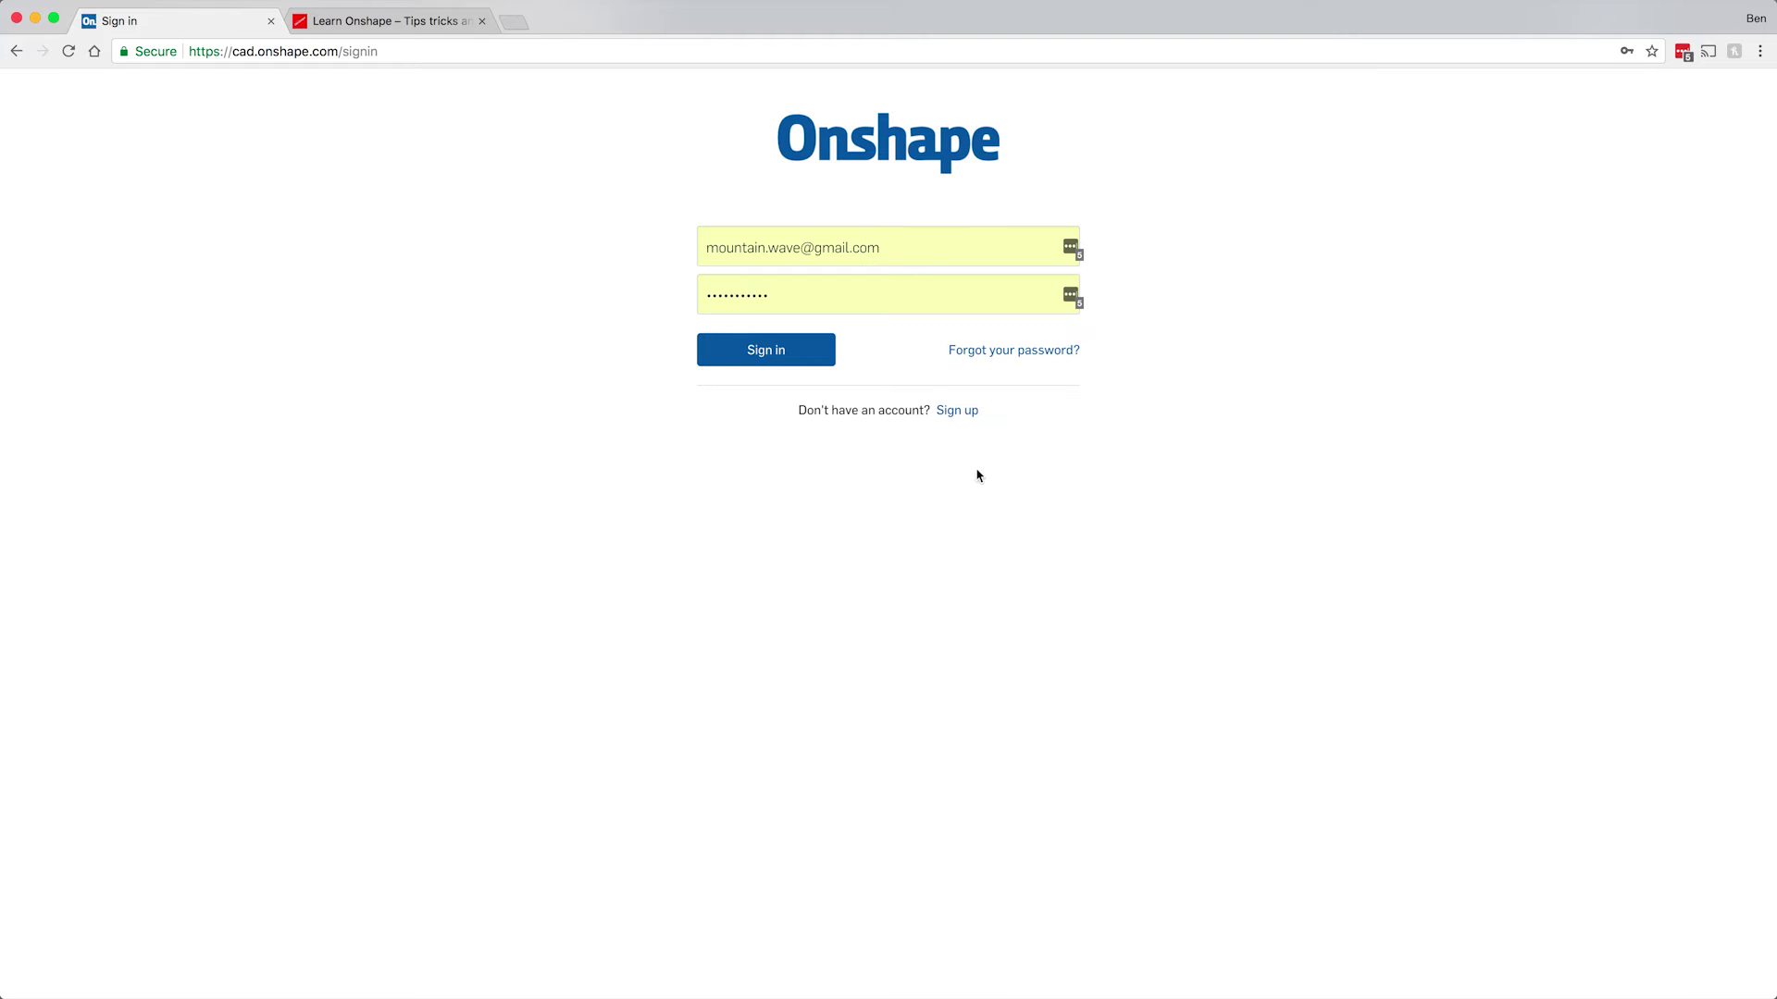
click(945, 415)
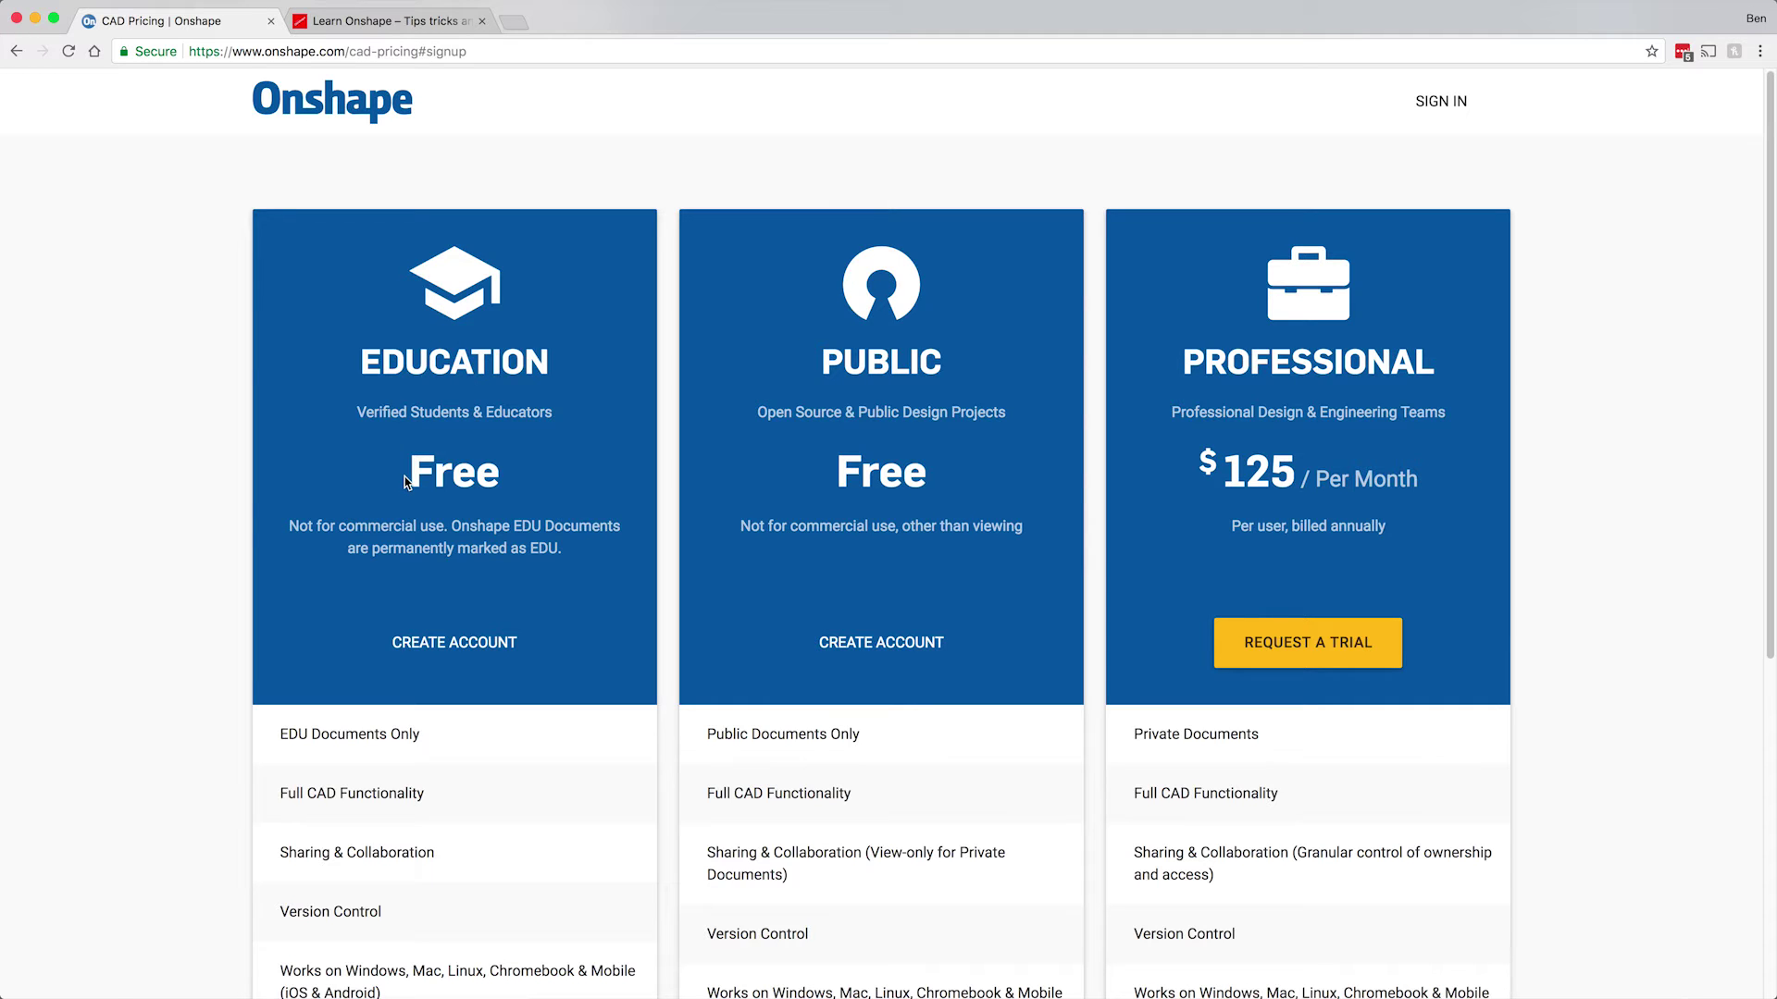
Compare the Education, Public and Professional plans, then create an account on the free Public plan.
scroll(413, 381, down, 3)
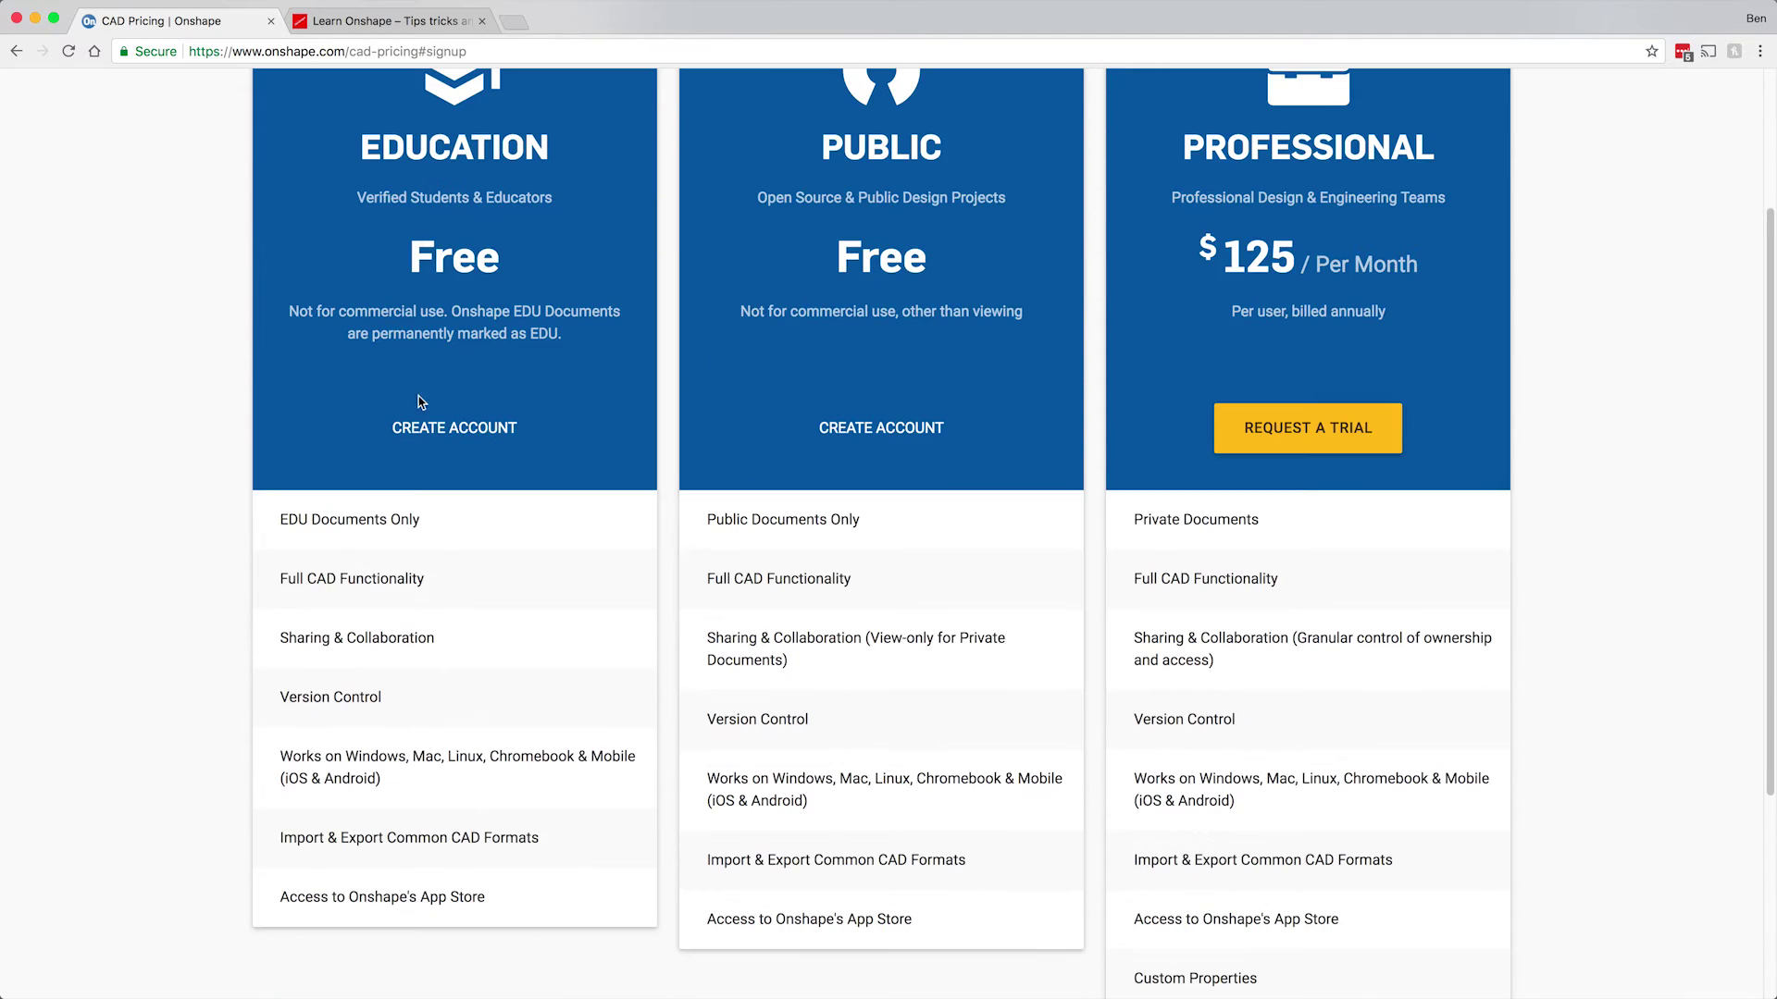
scroll(407, 313, up, 2)
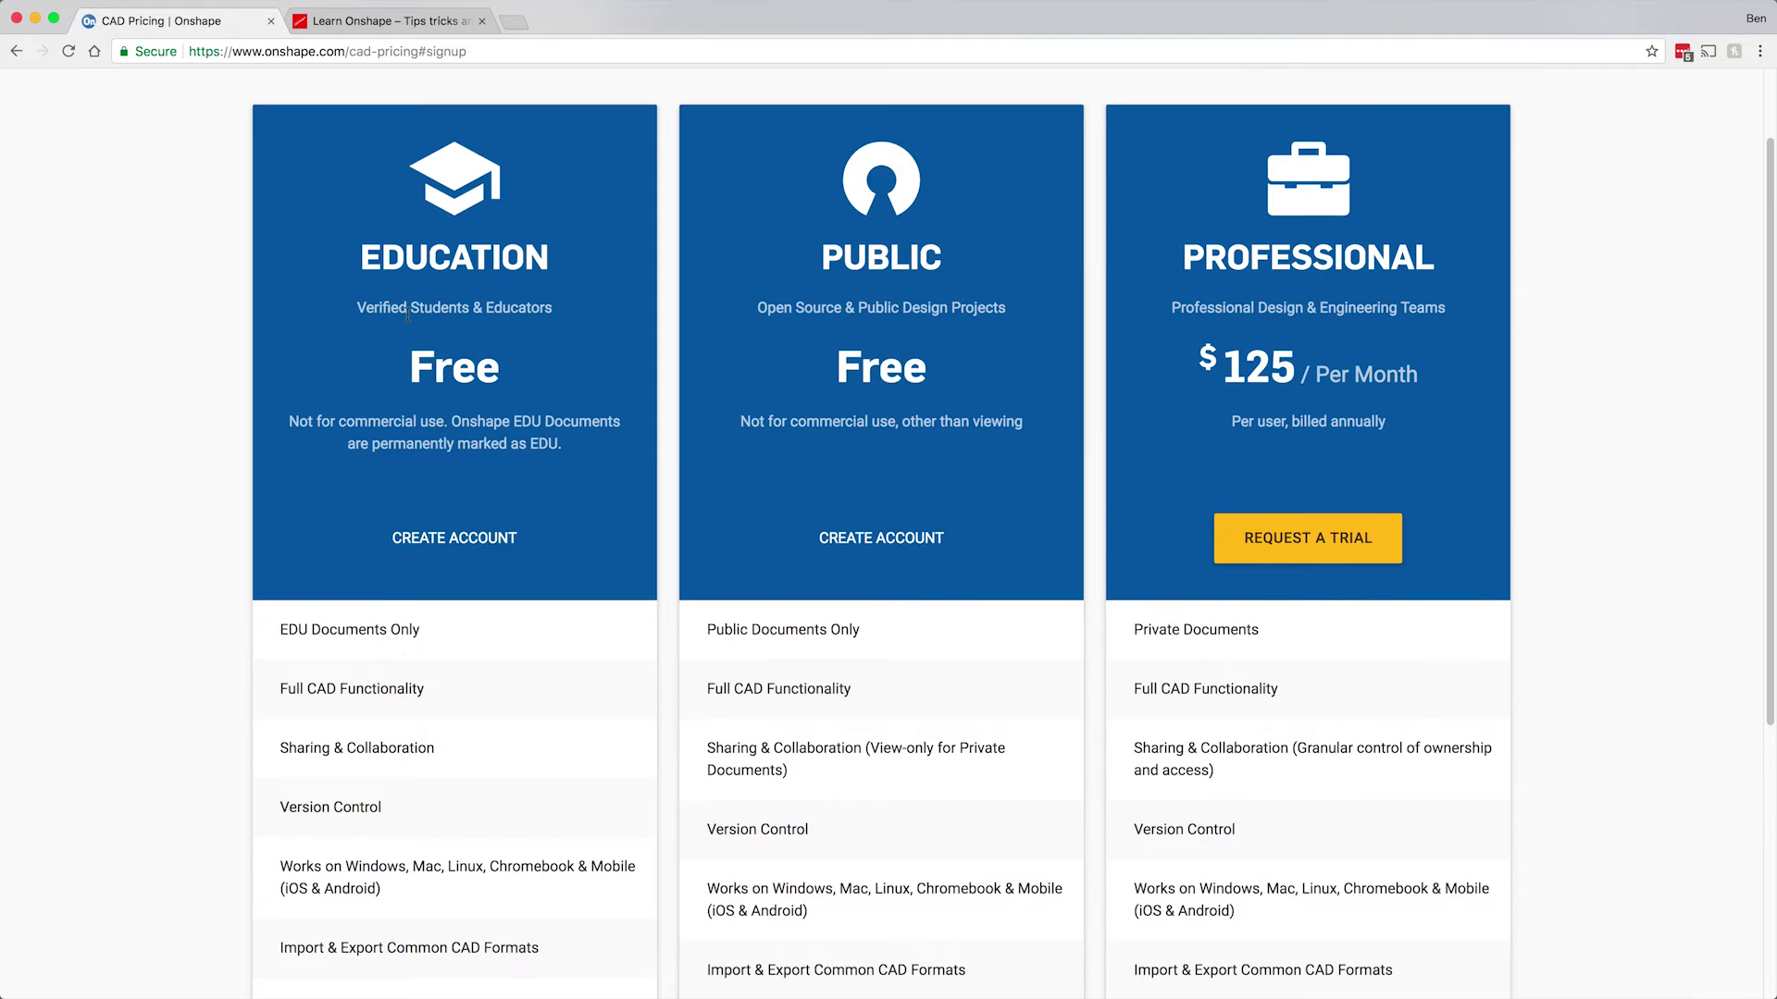
scroll(408, 317, down, 2)
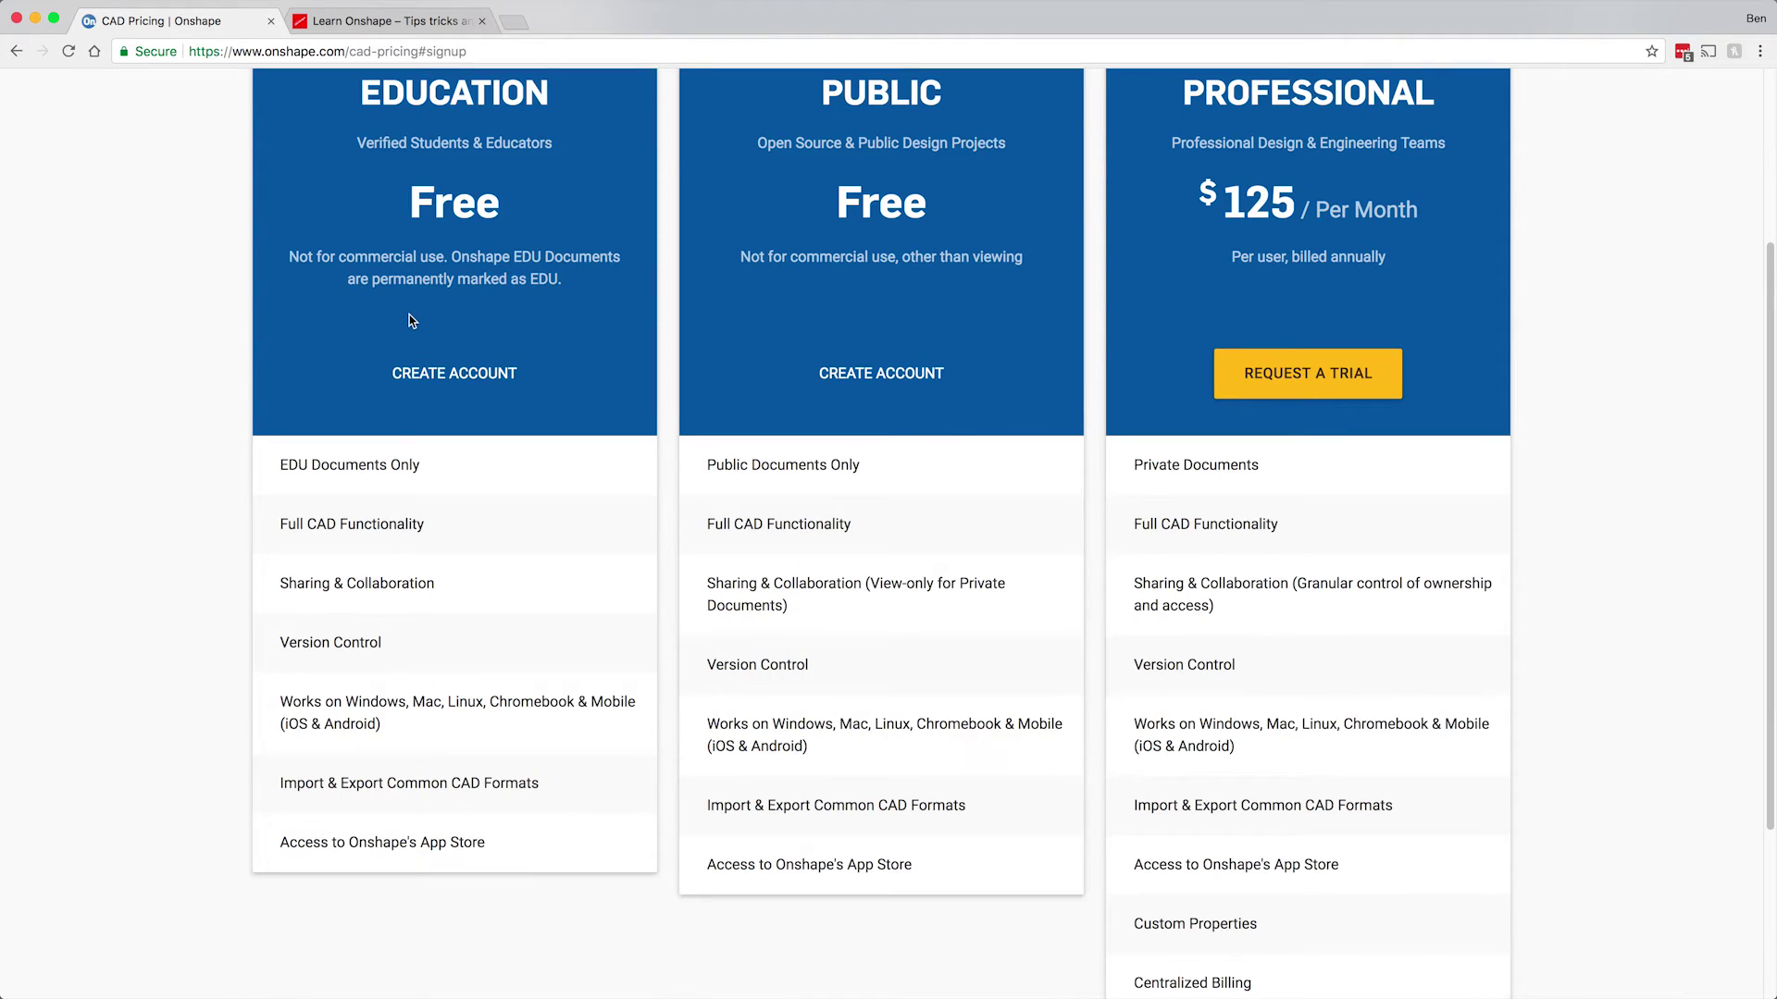
scroll(420, 314, up, 1)
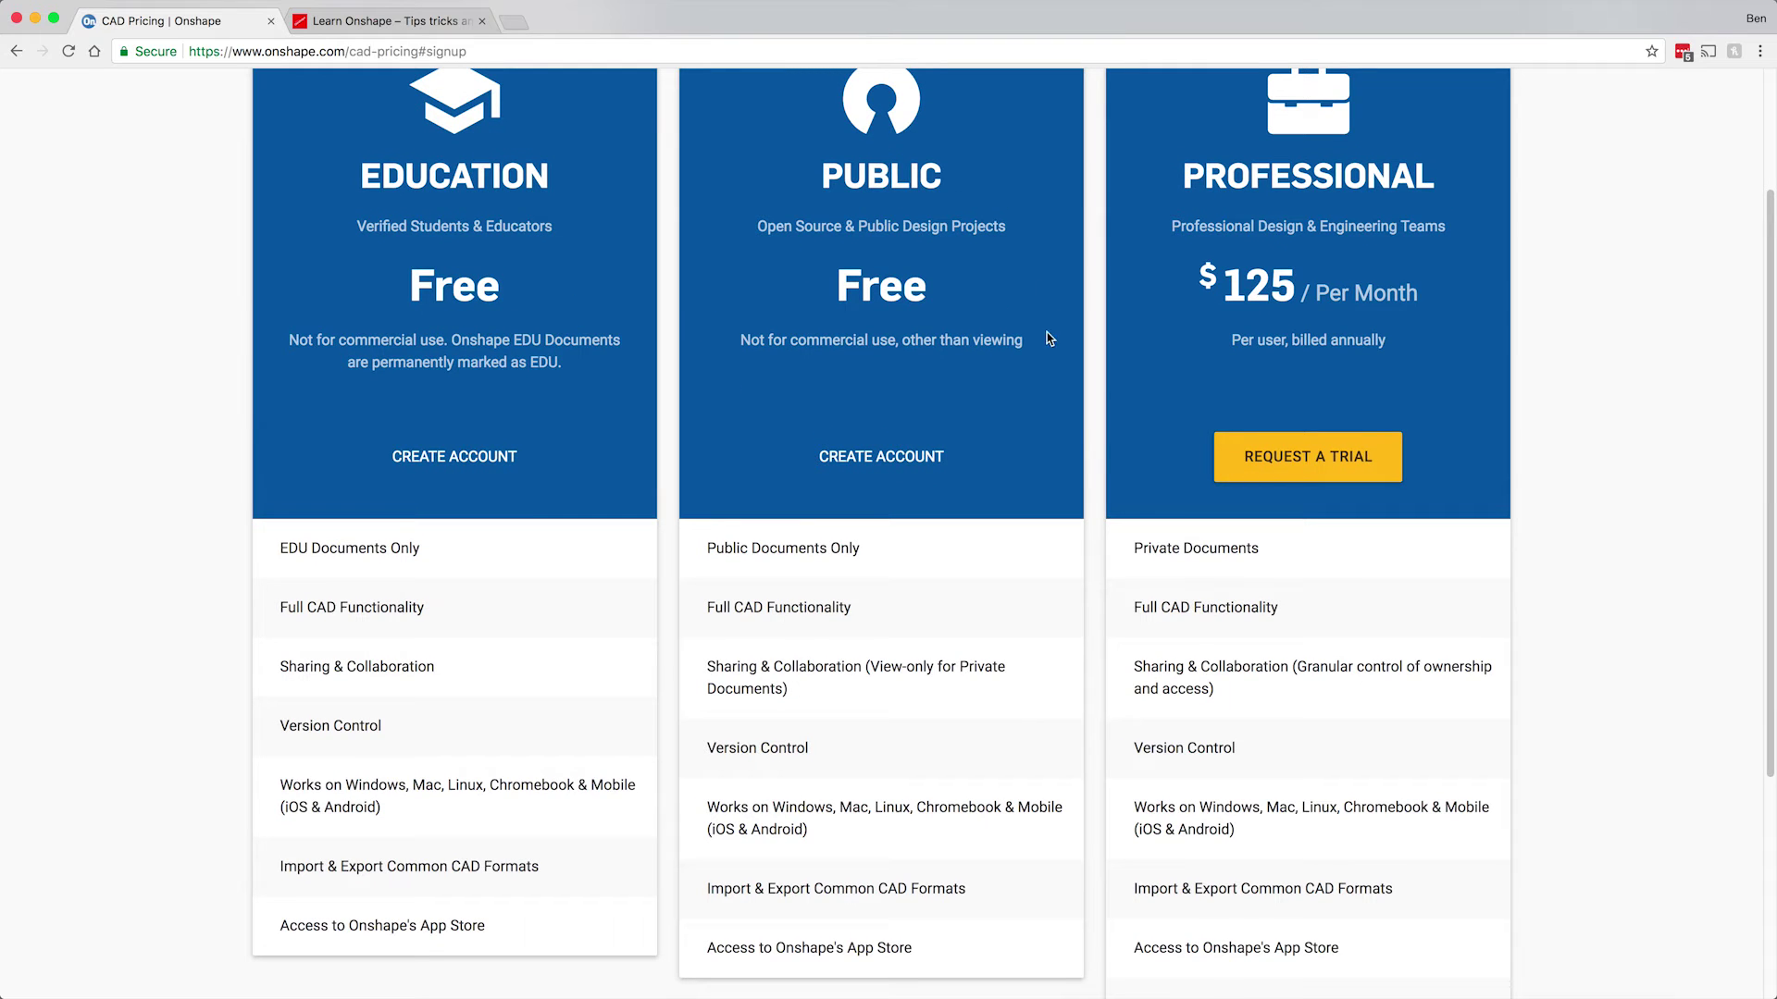
scroll(959, 396, up, 3)
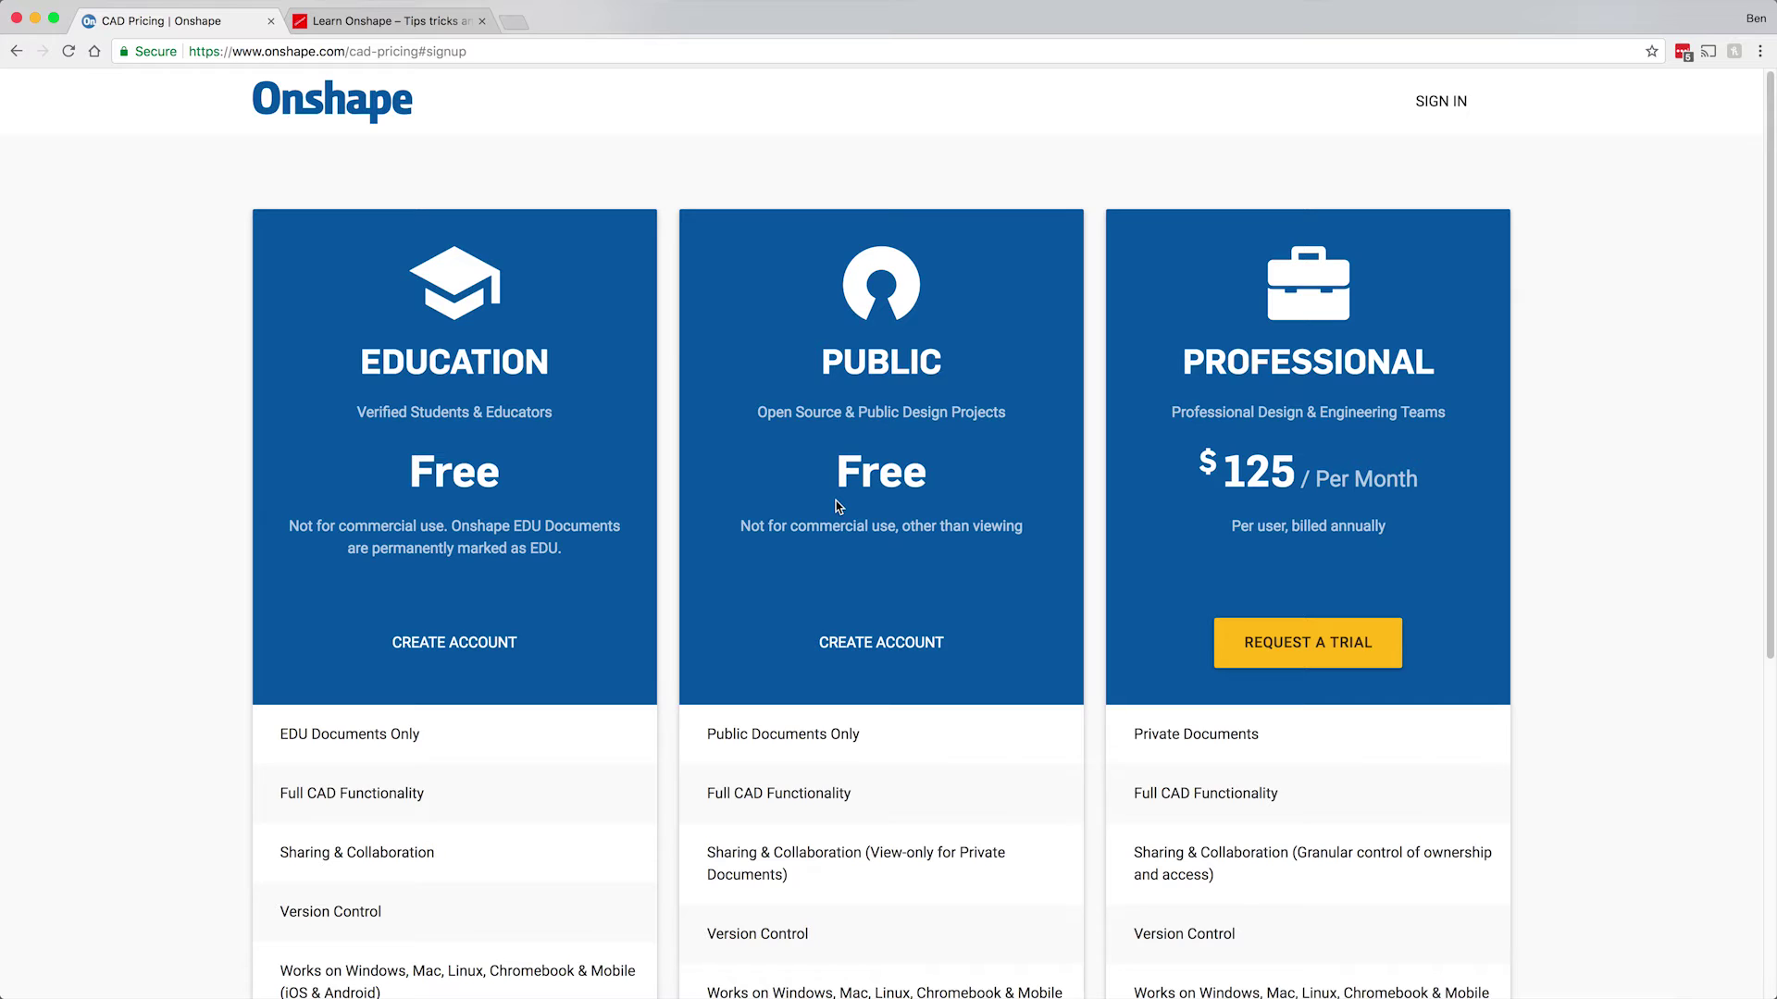
scroll(836, 502, down, 1)
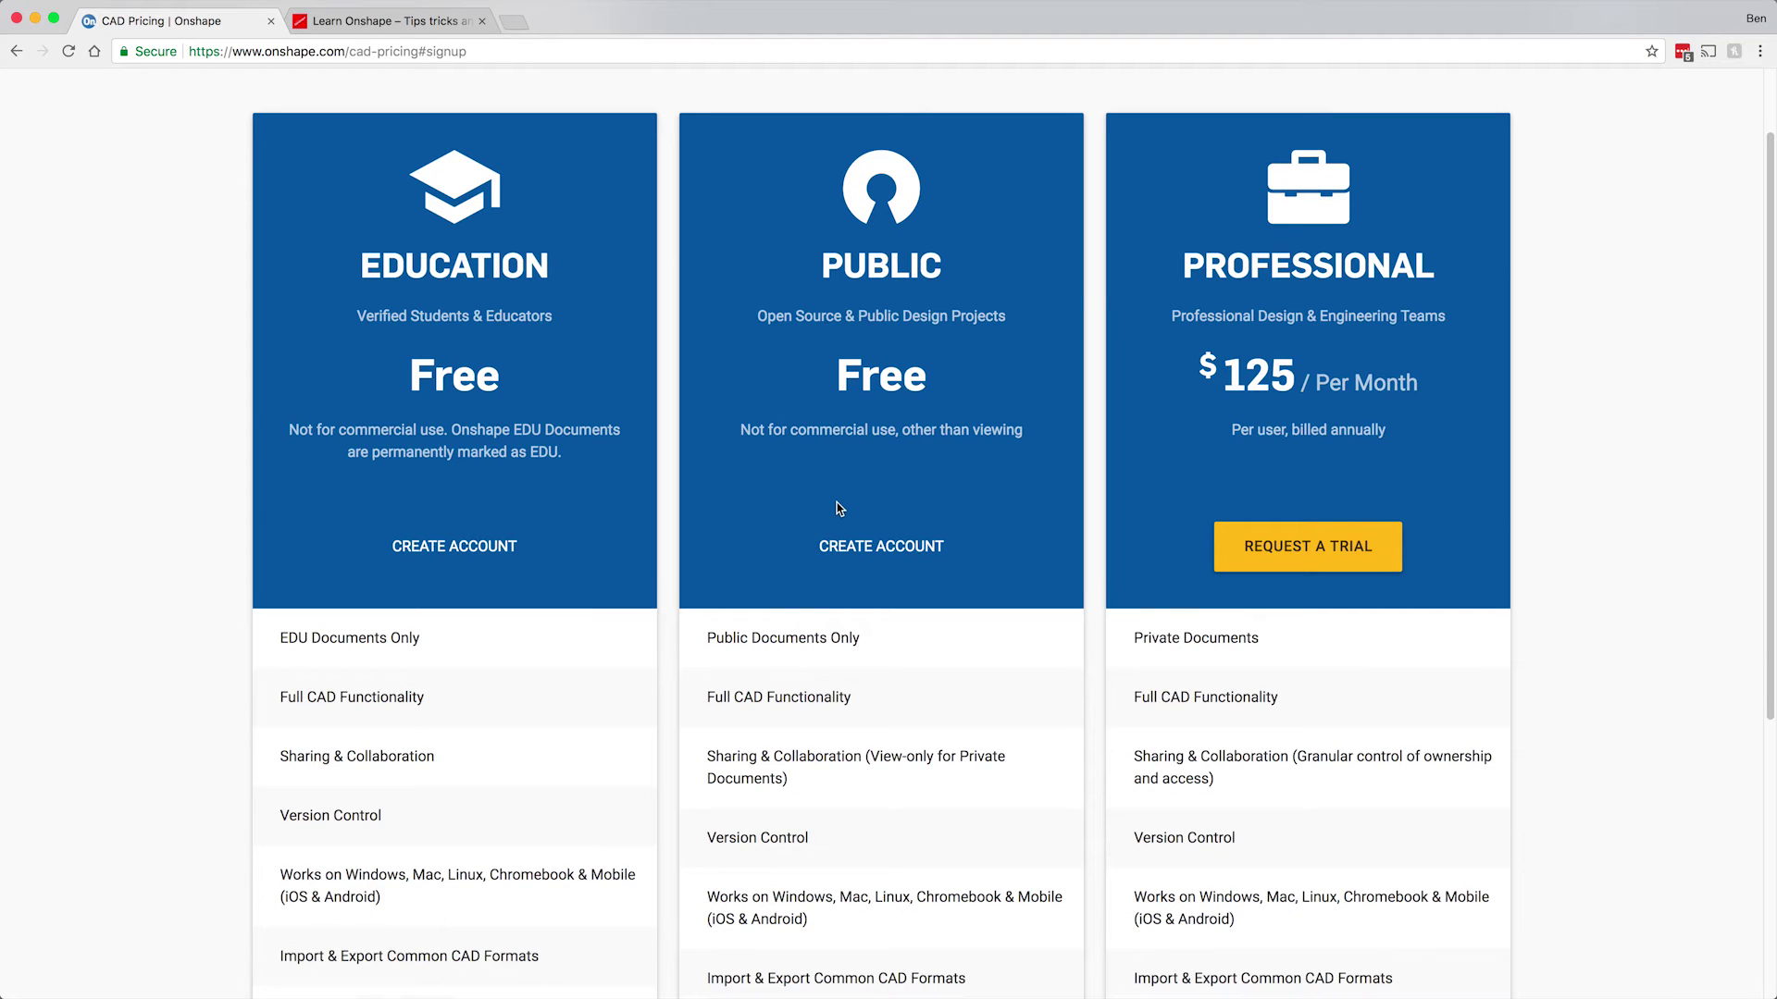
click(870, 548)
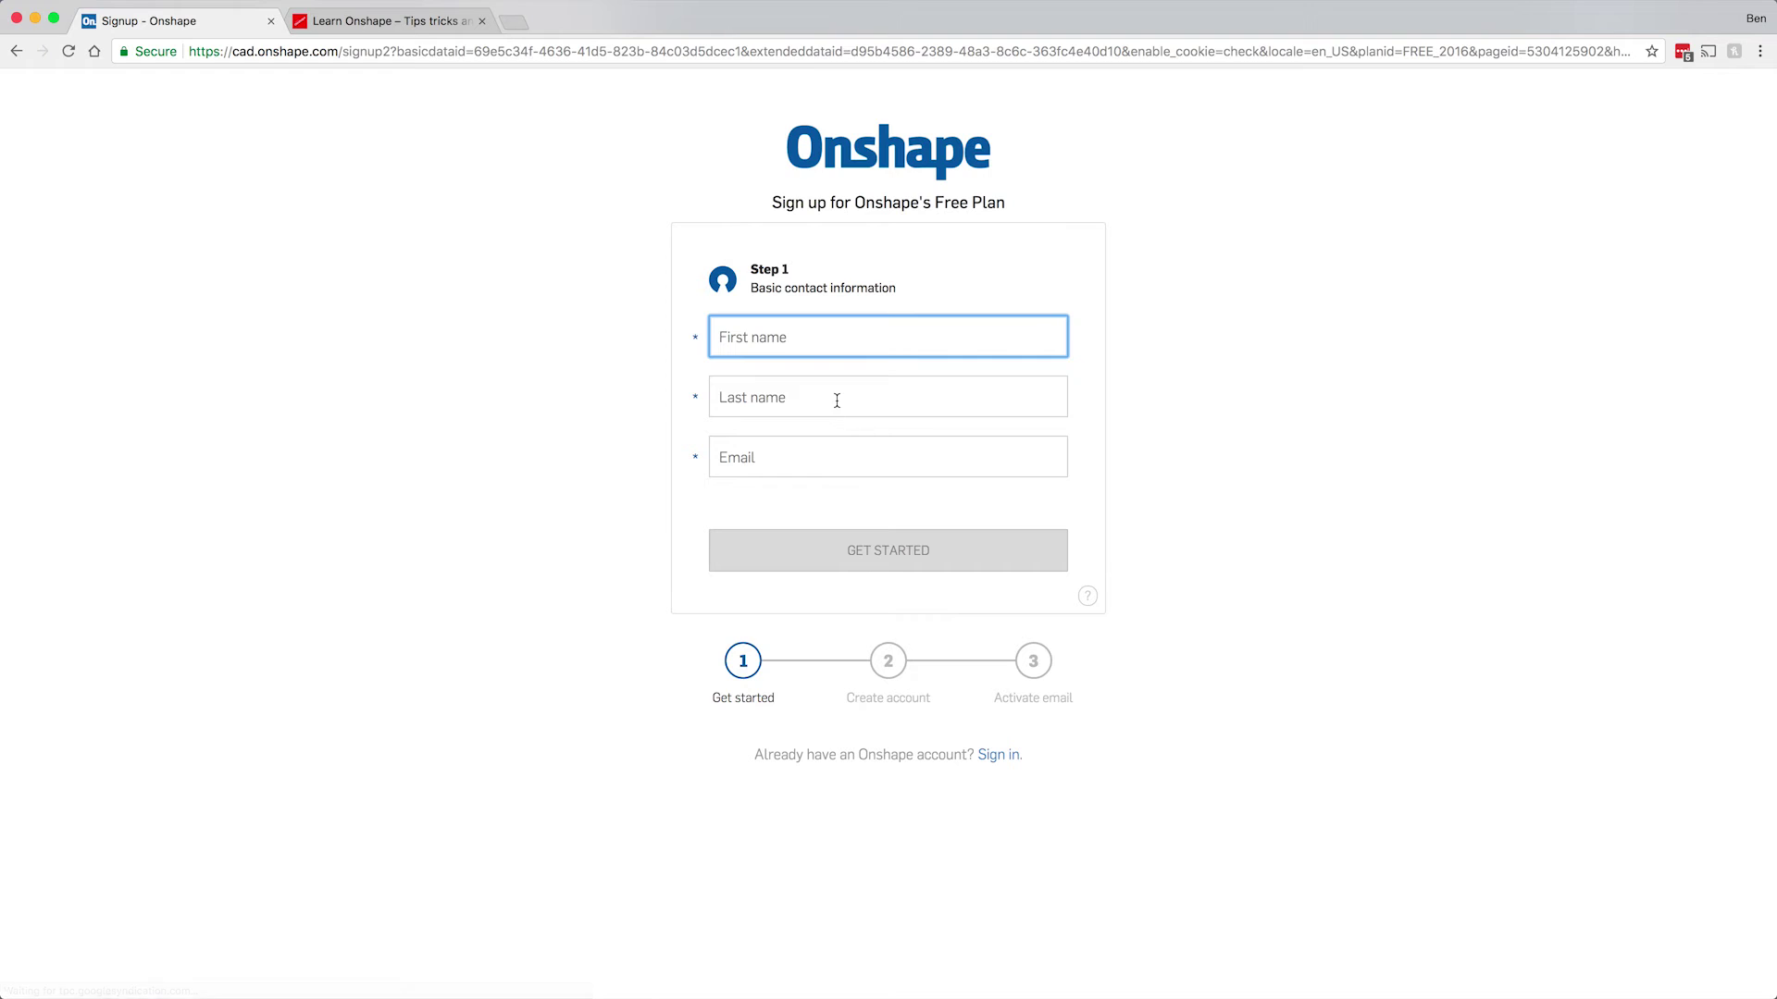
Fill in the first name, last name and email address, and continue to Step 2.
key(Tab)
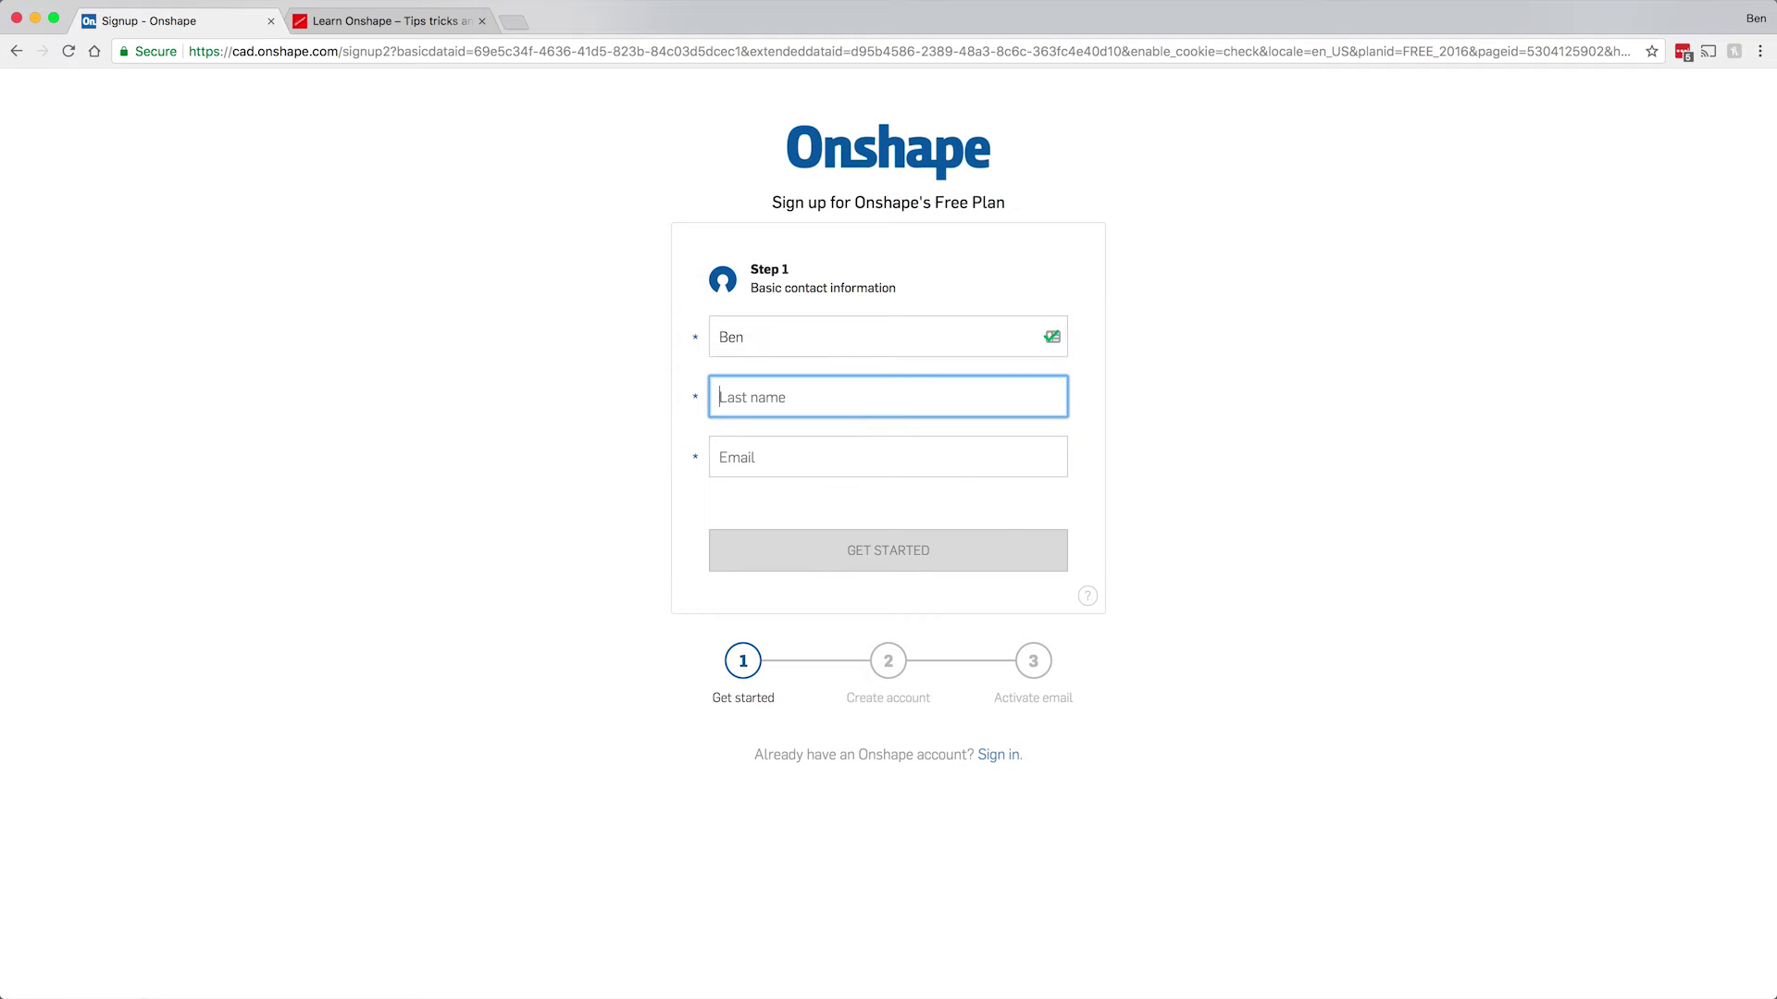
key(Tab)
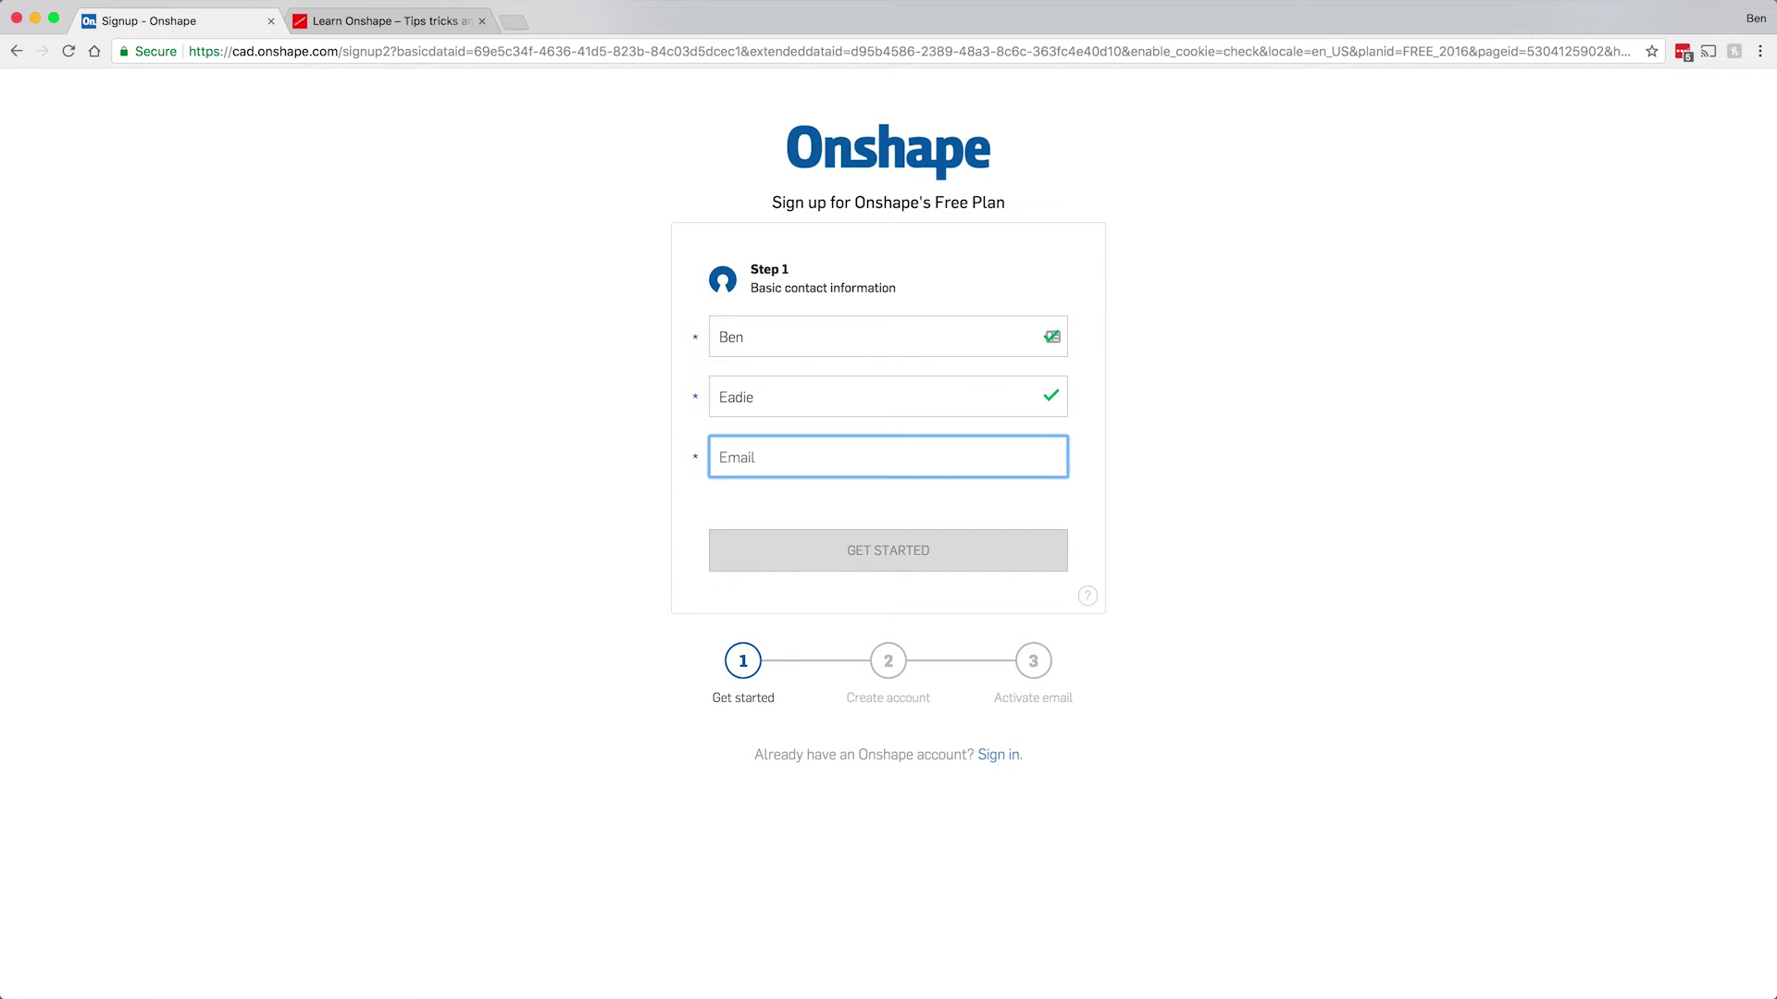
click(885, 551)
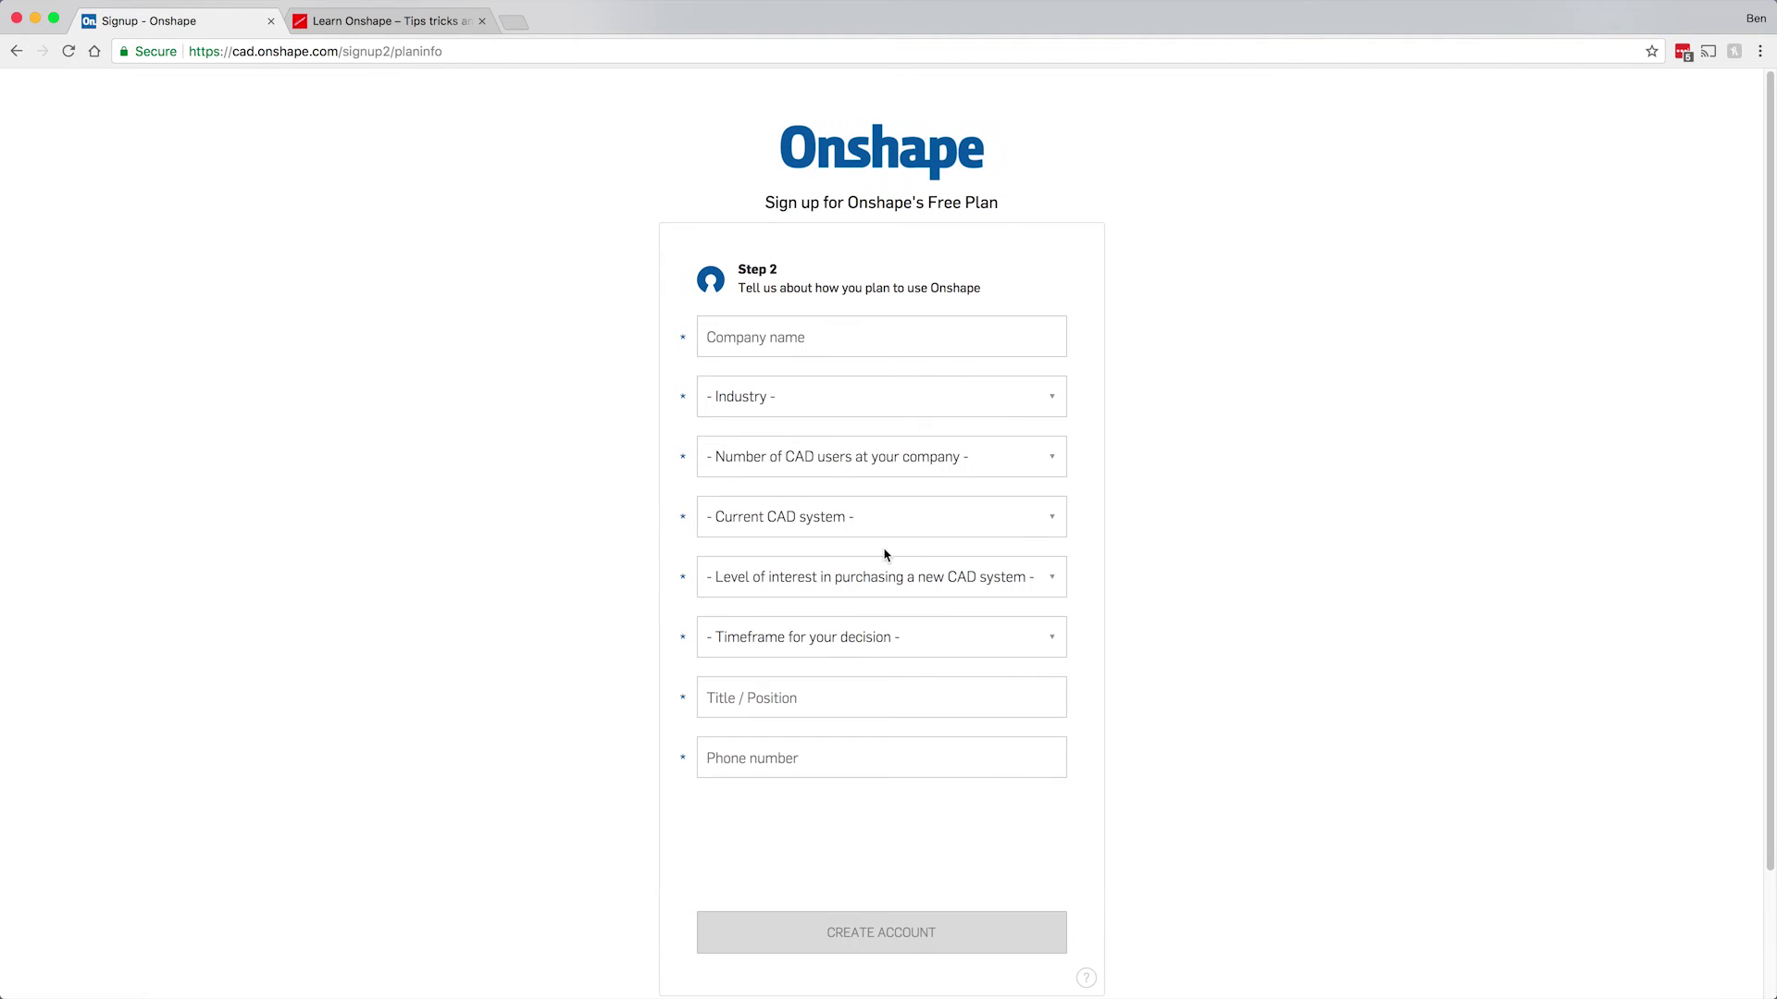
Enter company 'LearnOnshape', choose Education as the industry and 1 CAD user.
click(815, 338)
text(LearnOnshape)
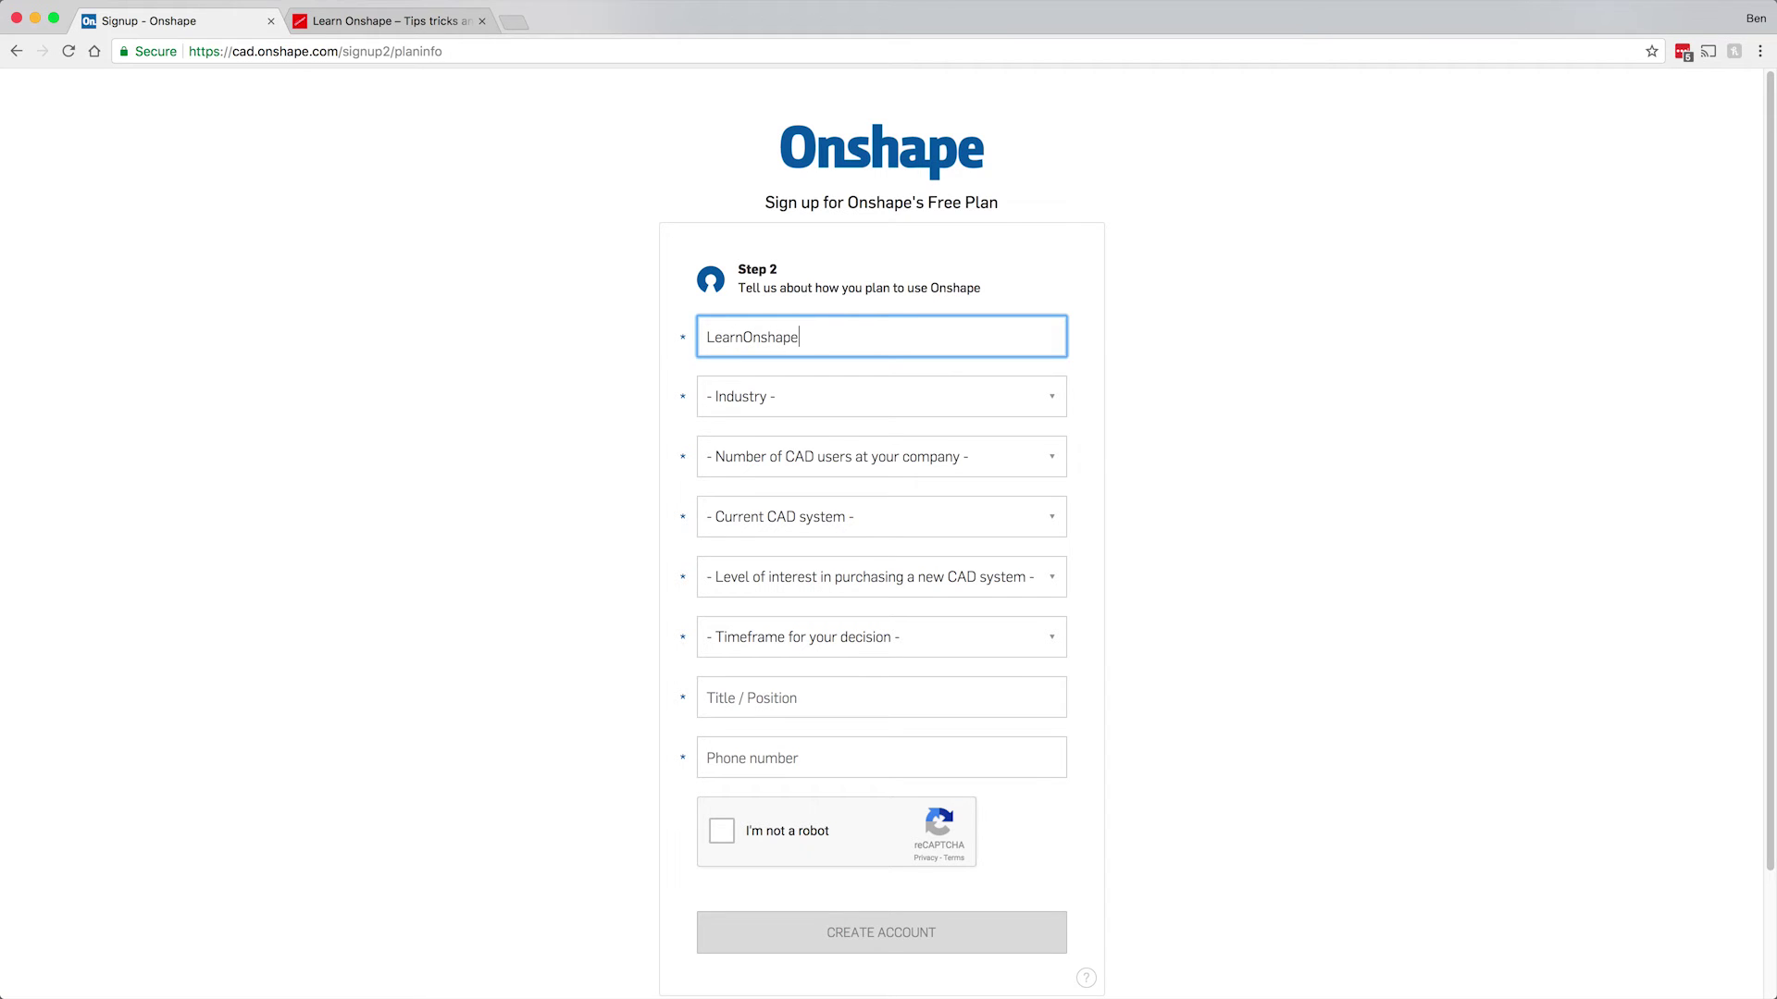
key(Tab)
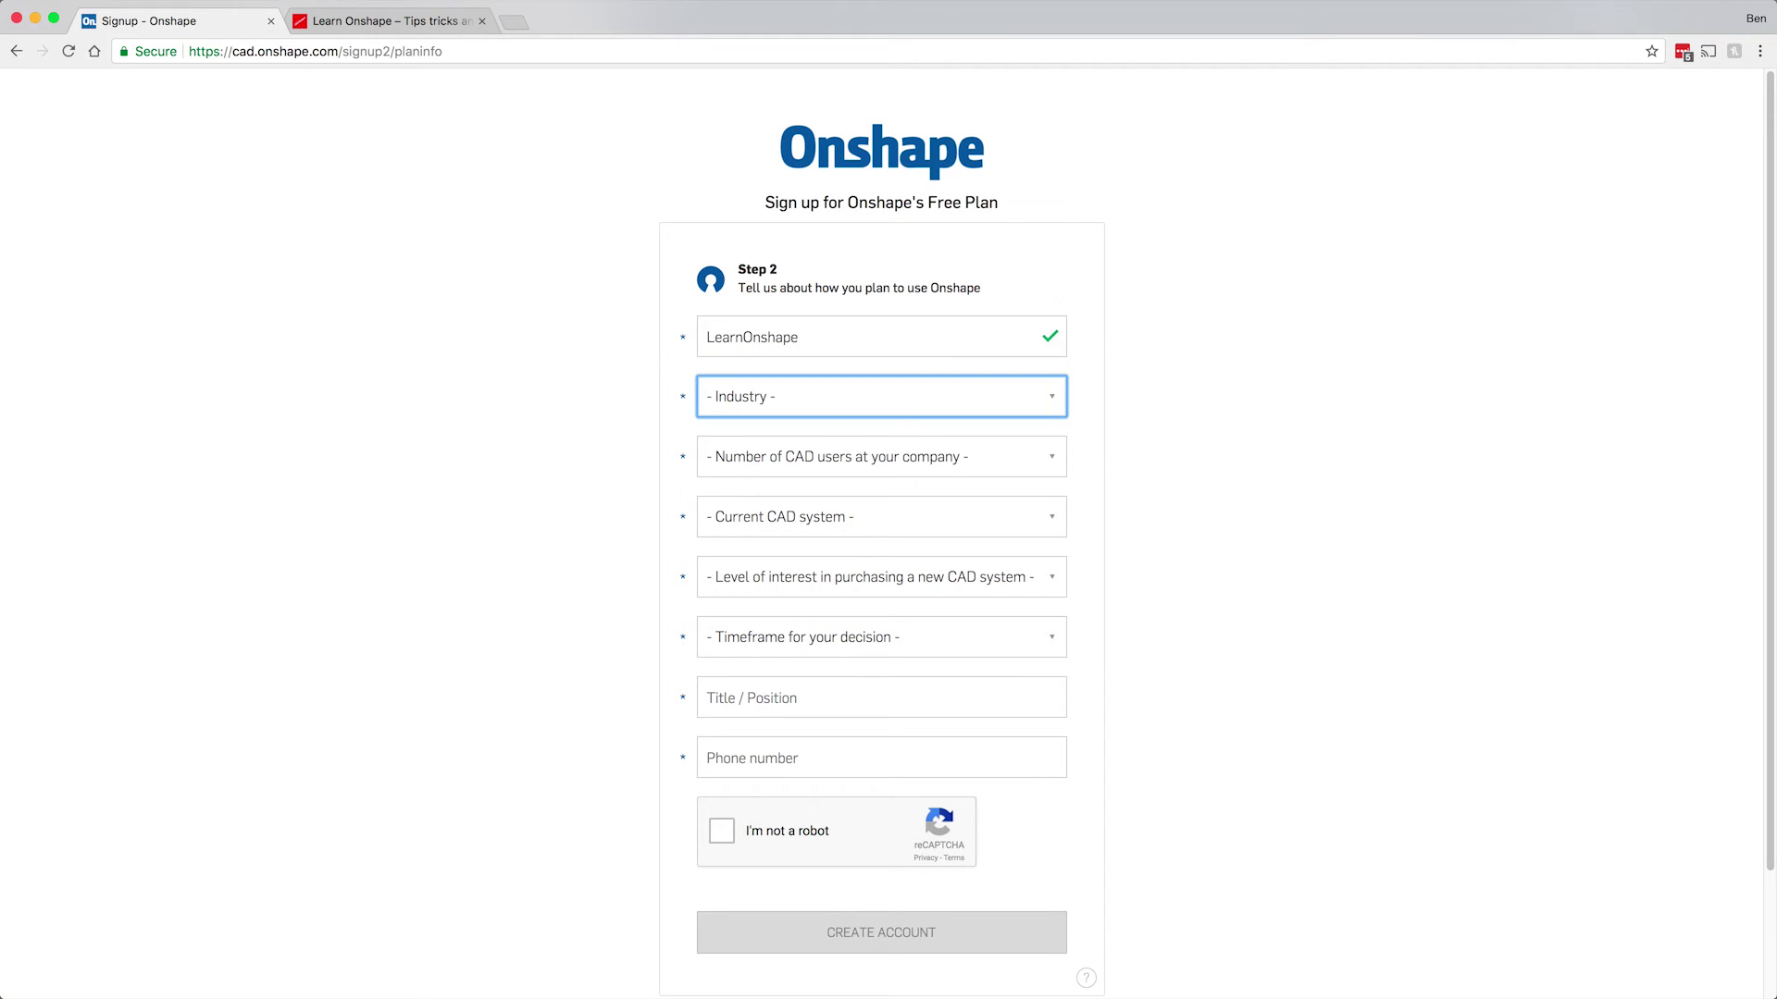
click(846, 399)
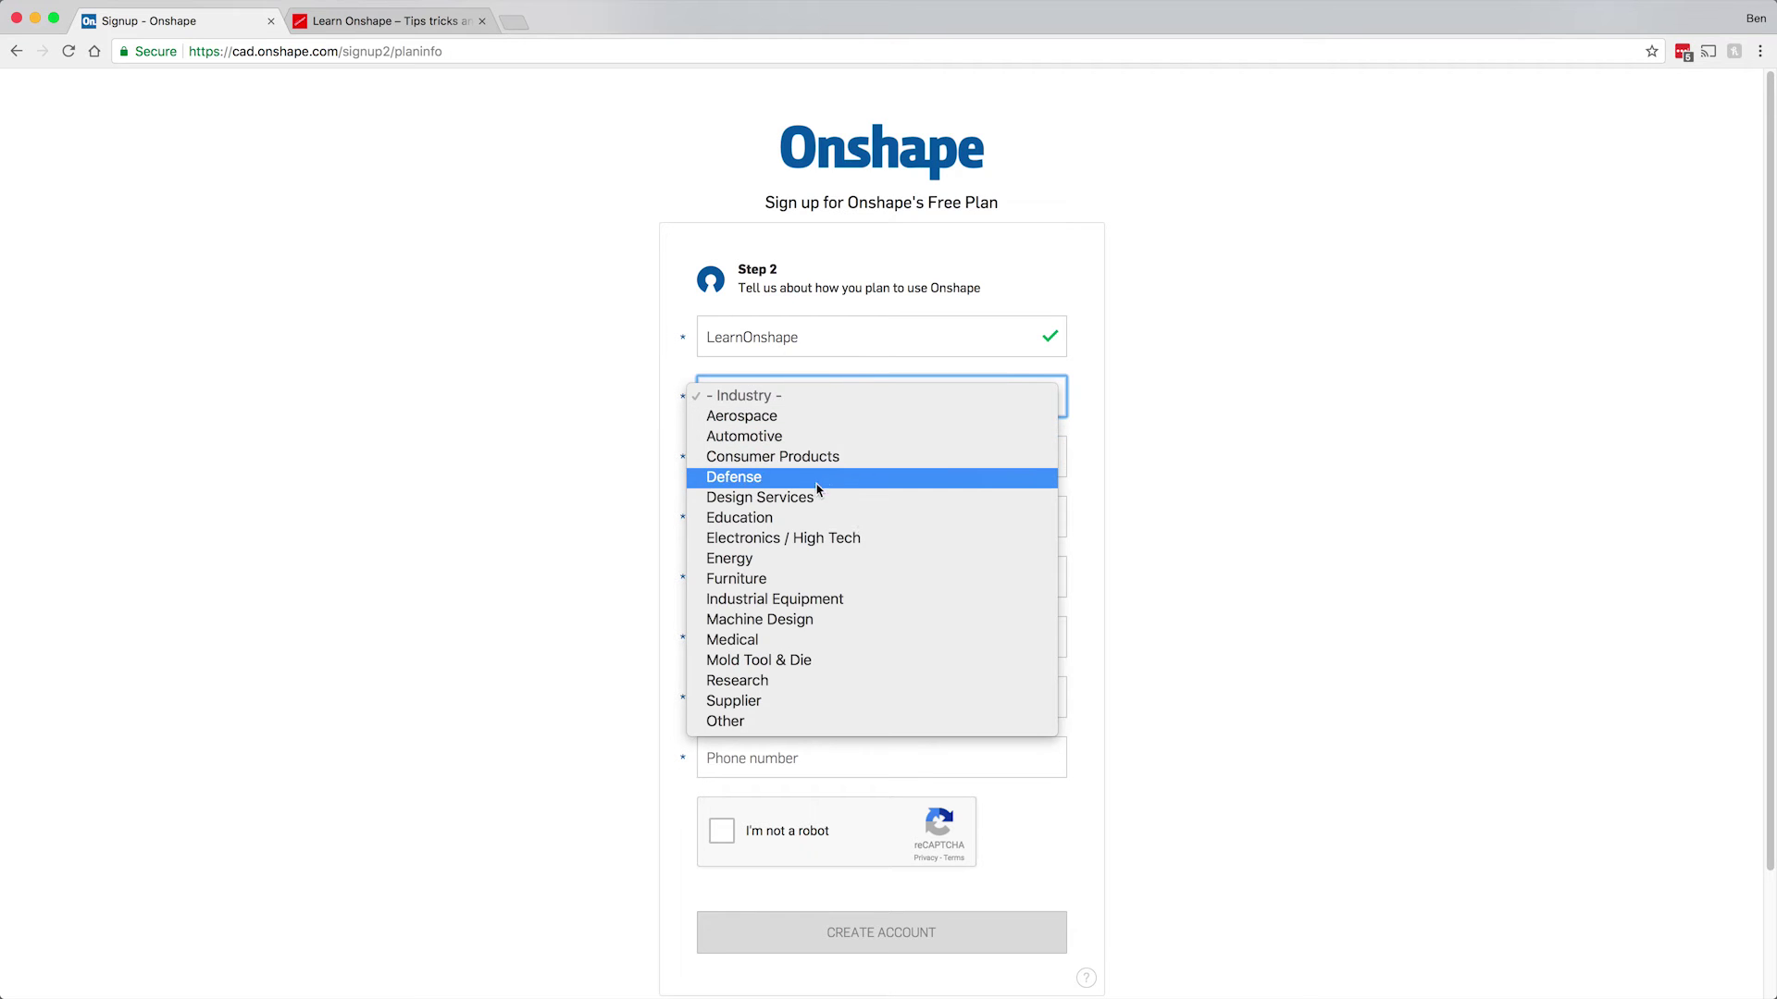
click(815, 517)
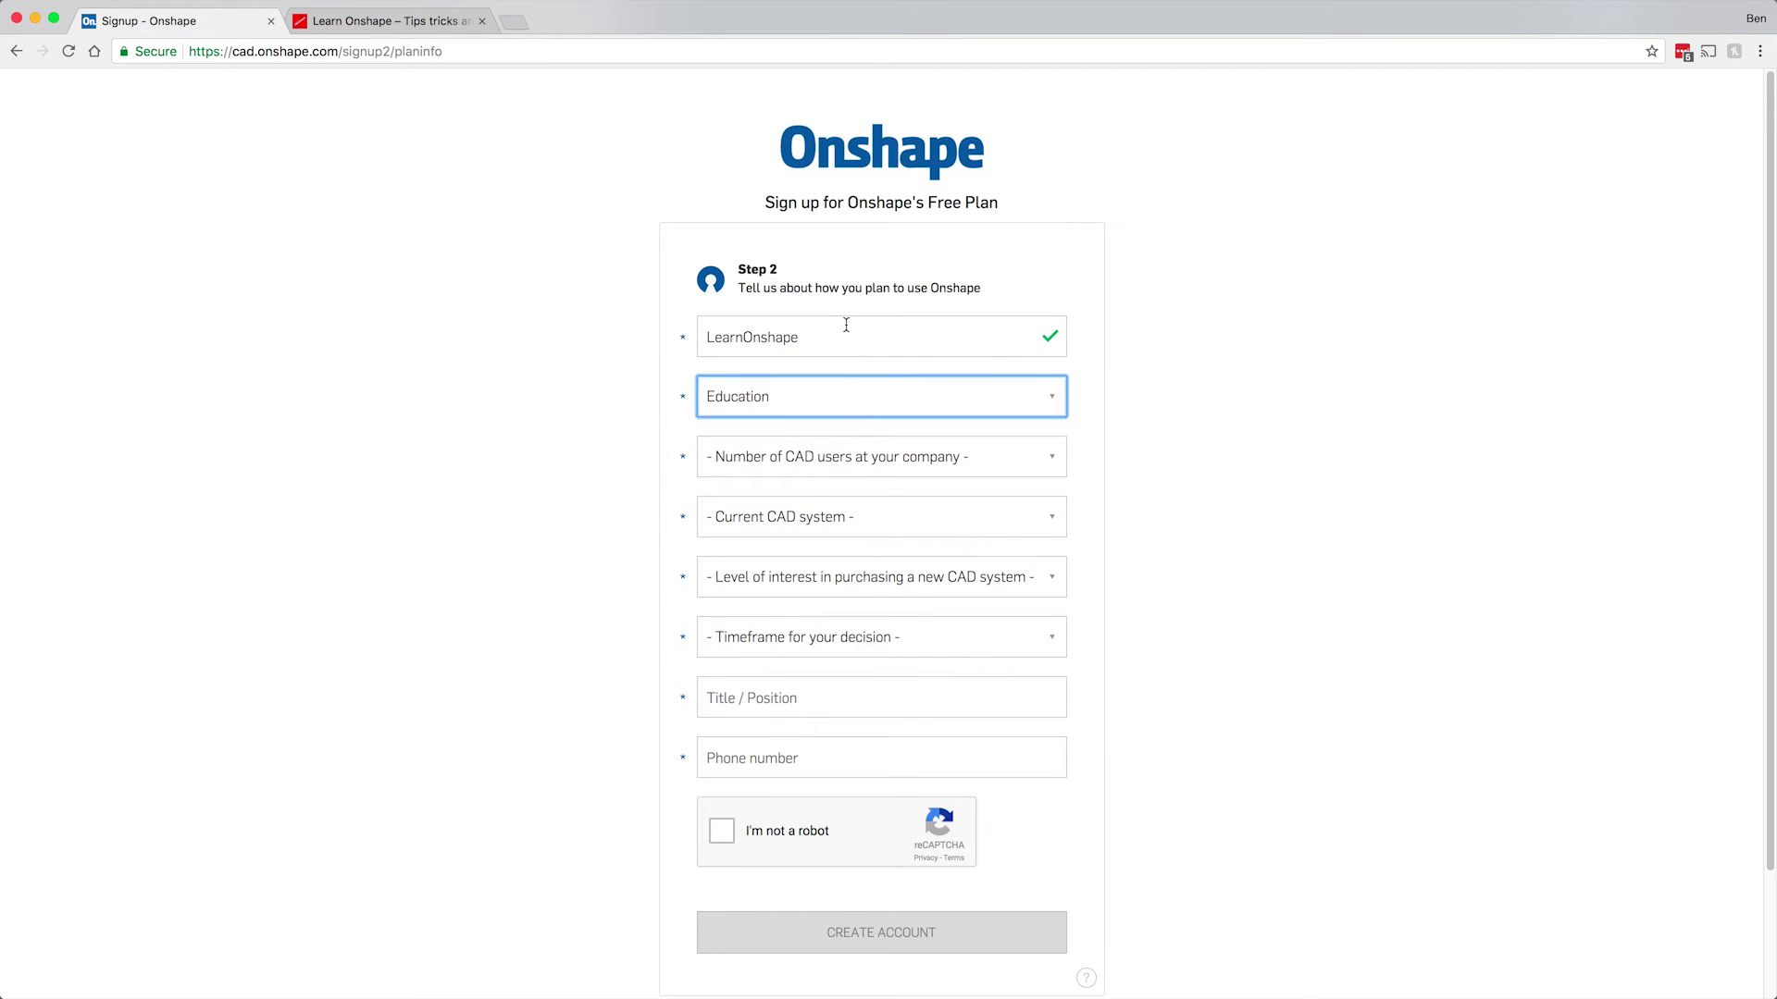
click(834, 461)
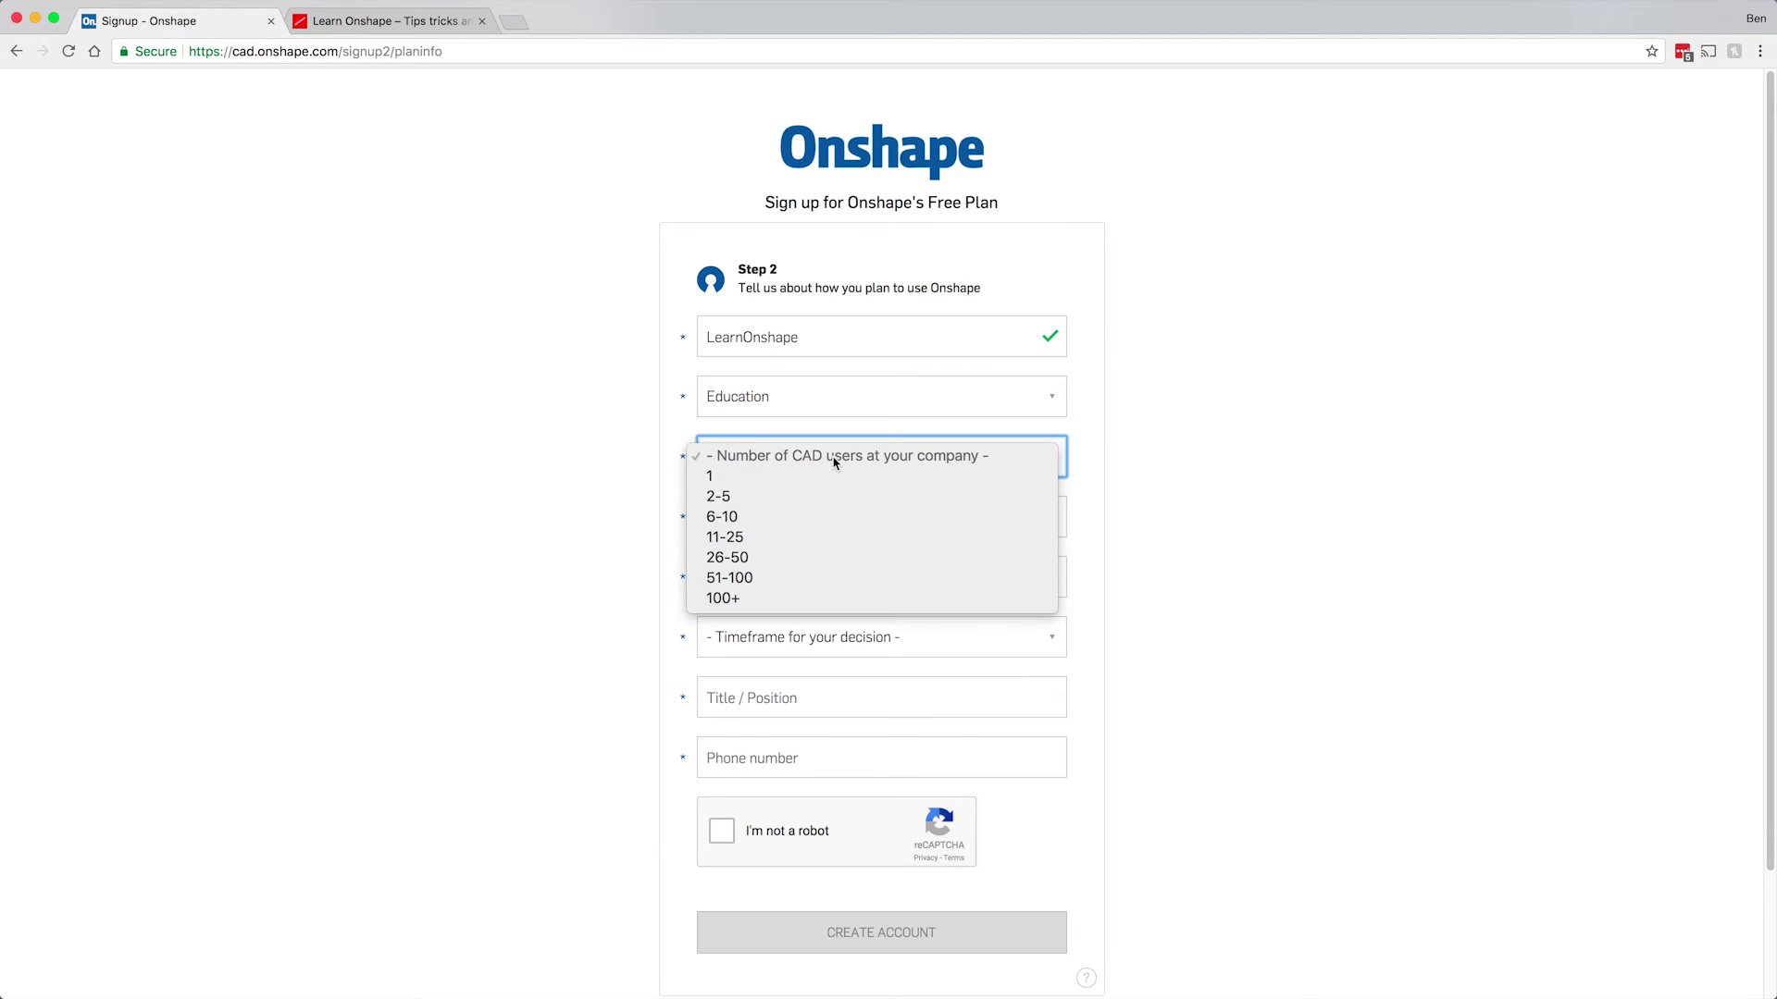
click(814, 478)
Choose Onshape as current CAD system, Browsing / General interest, and No timeframe.
click(798, 518)
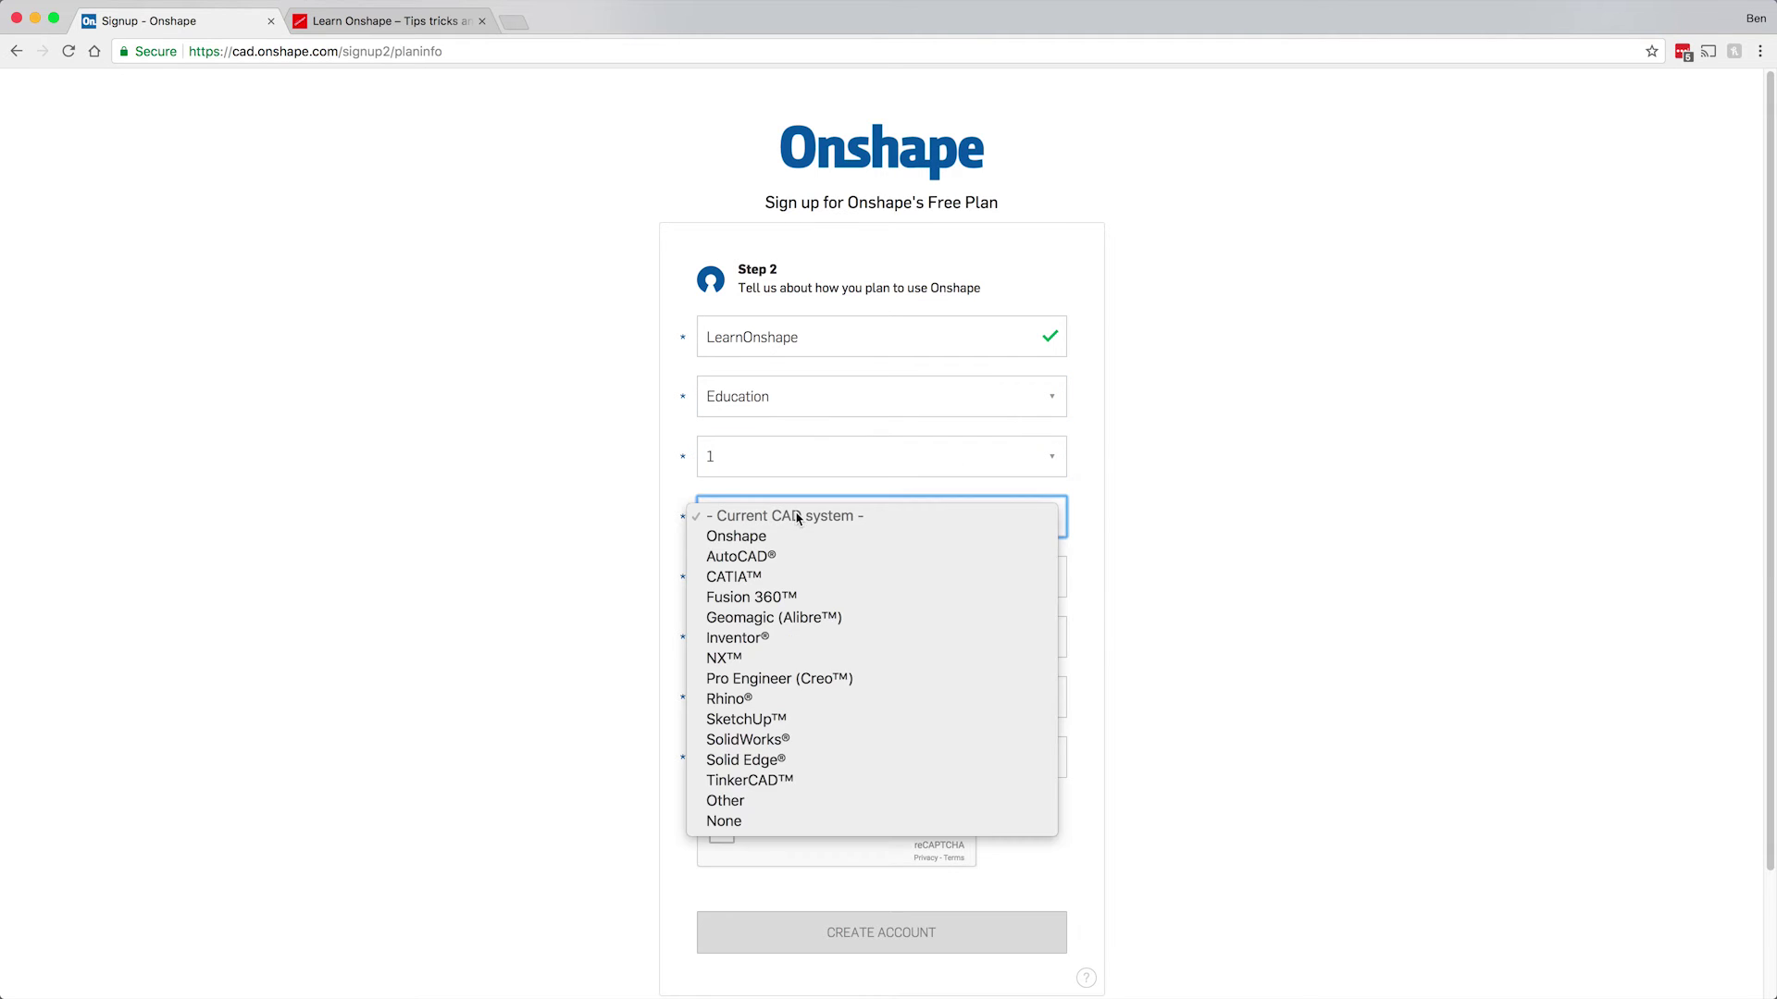
click(800, 545)
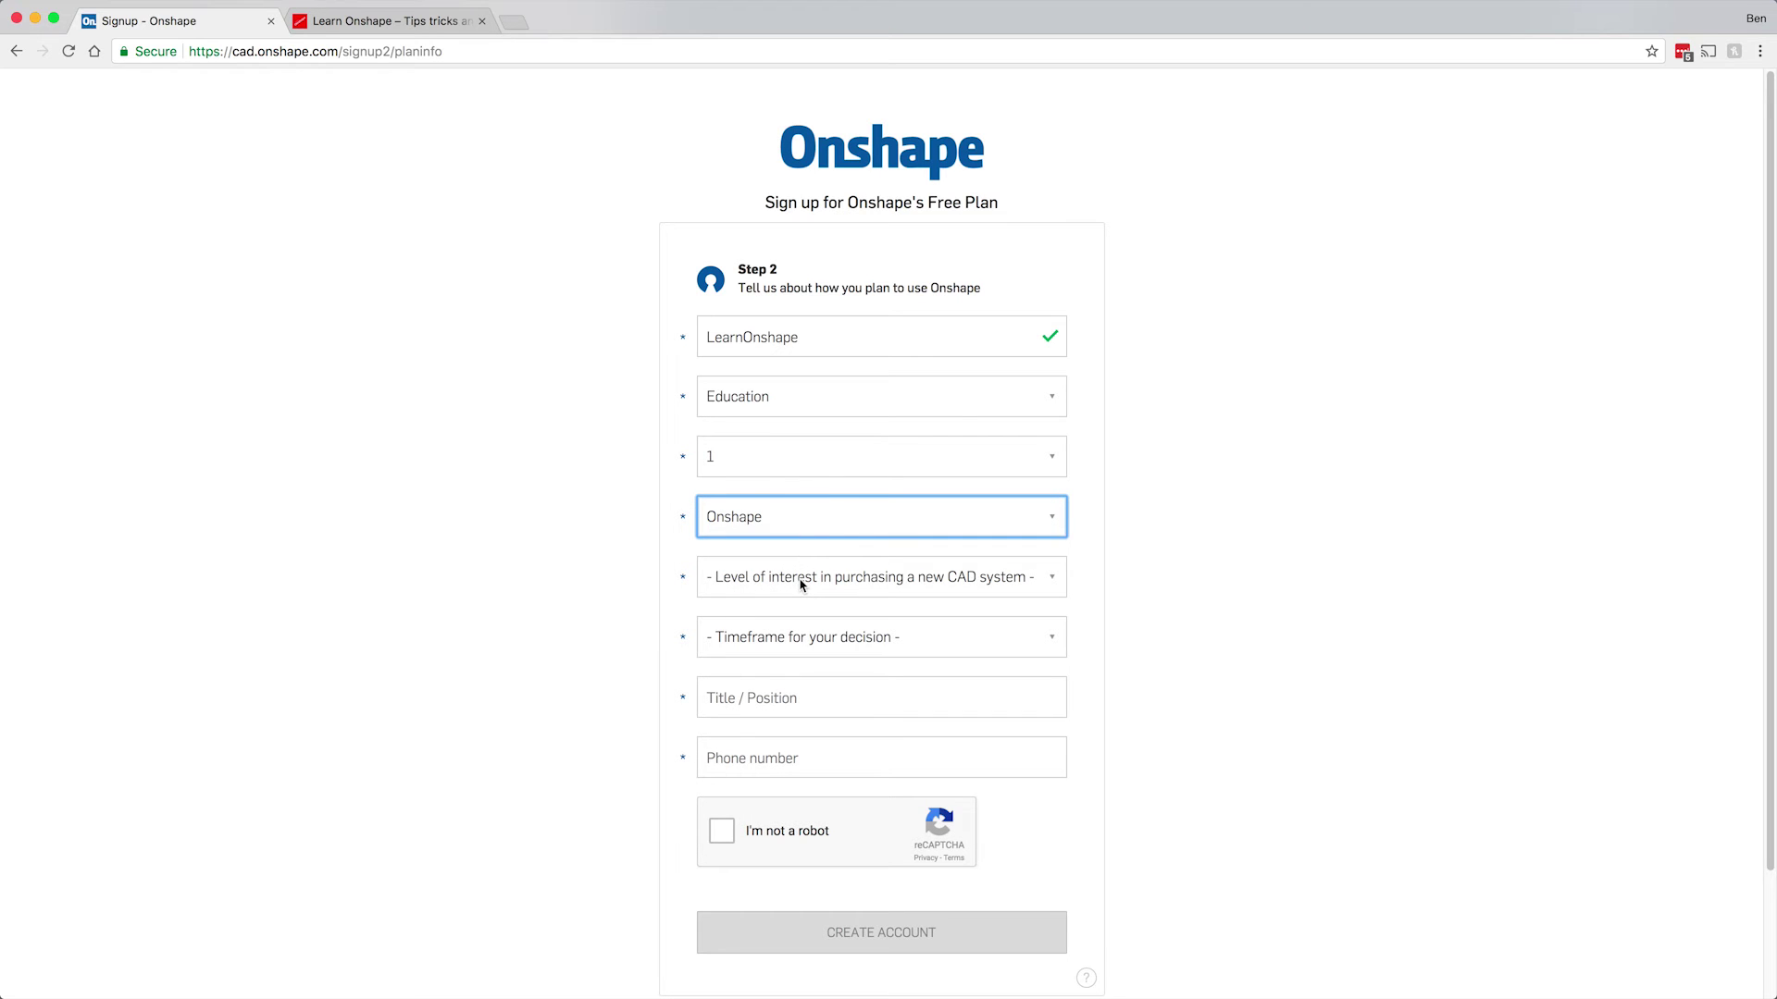
click(802, 584)
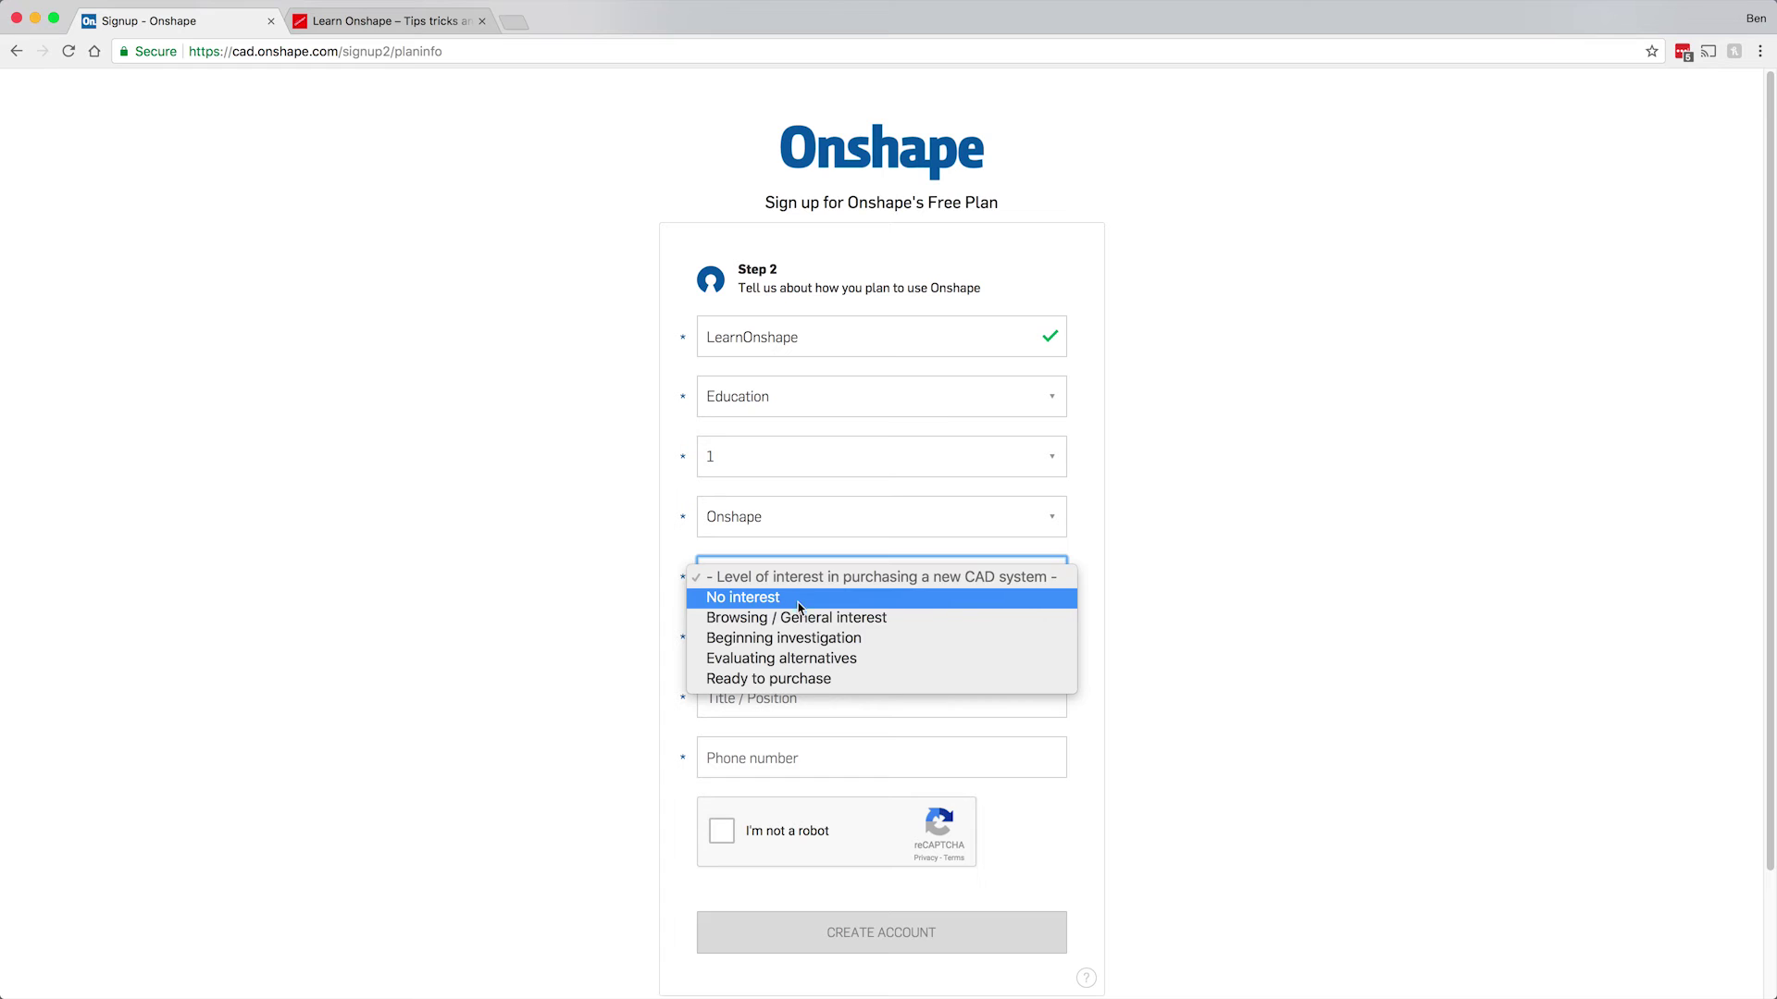
click(803, 622)
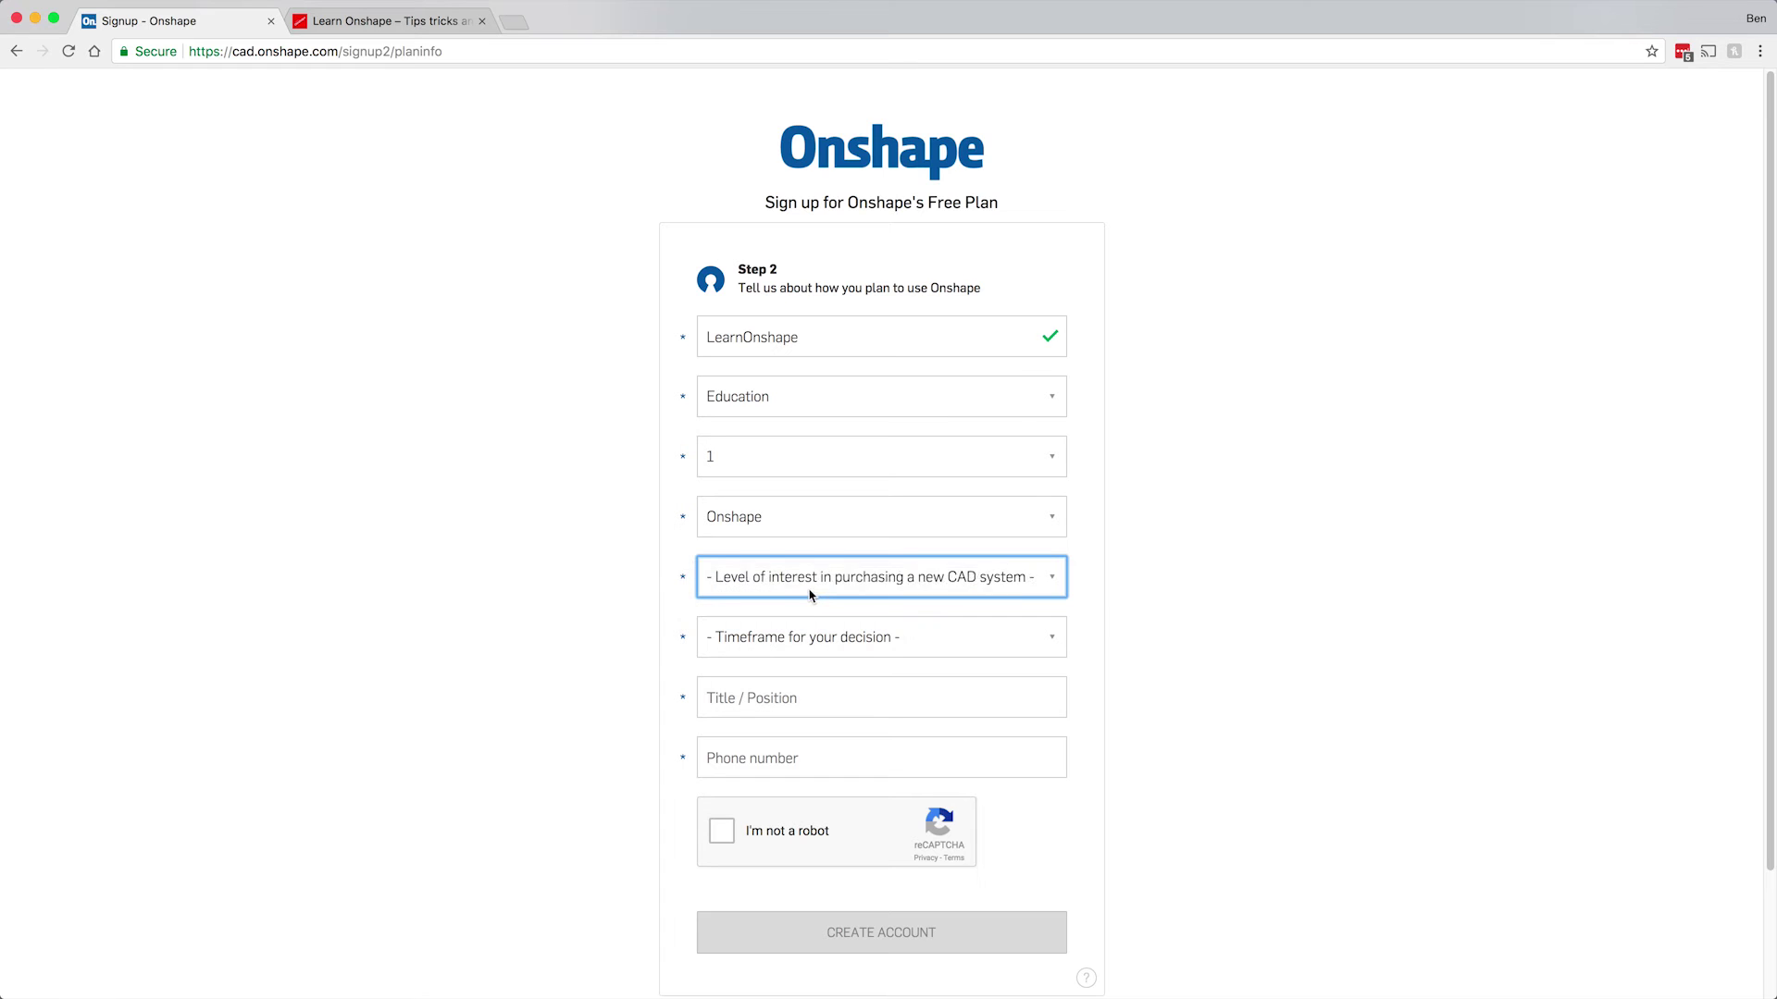
click(806, 648)
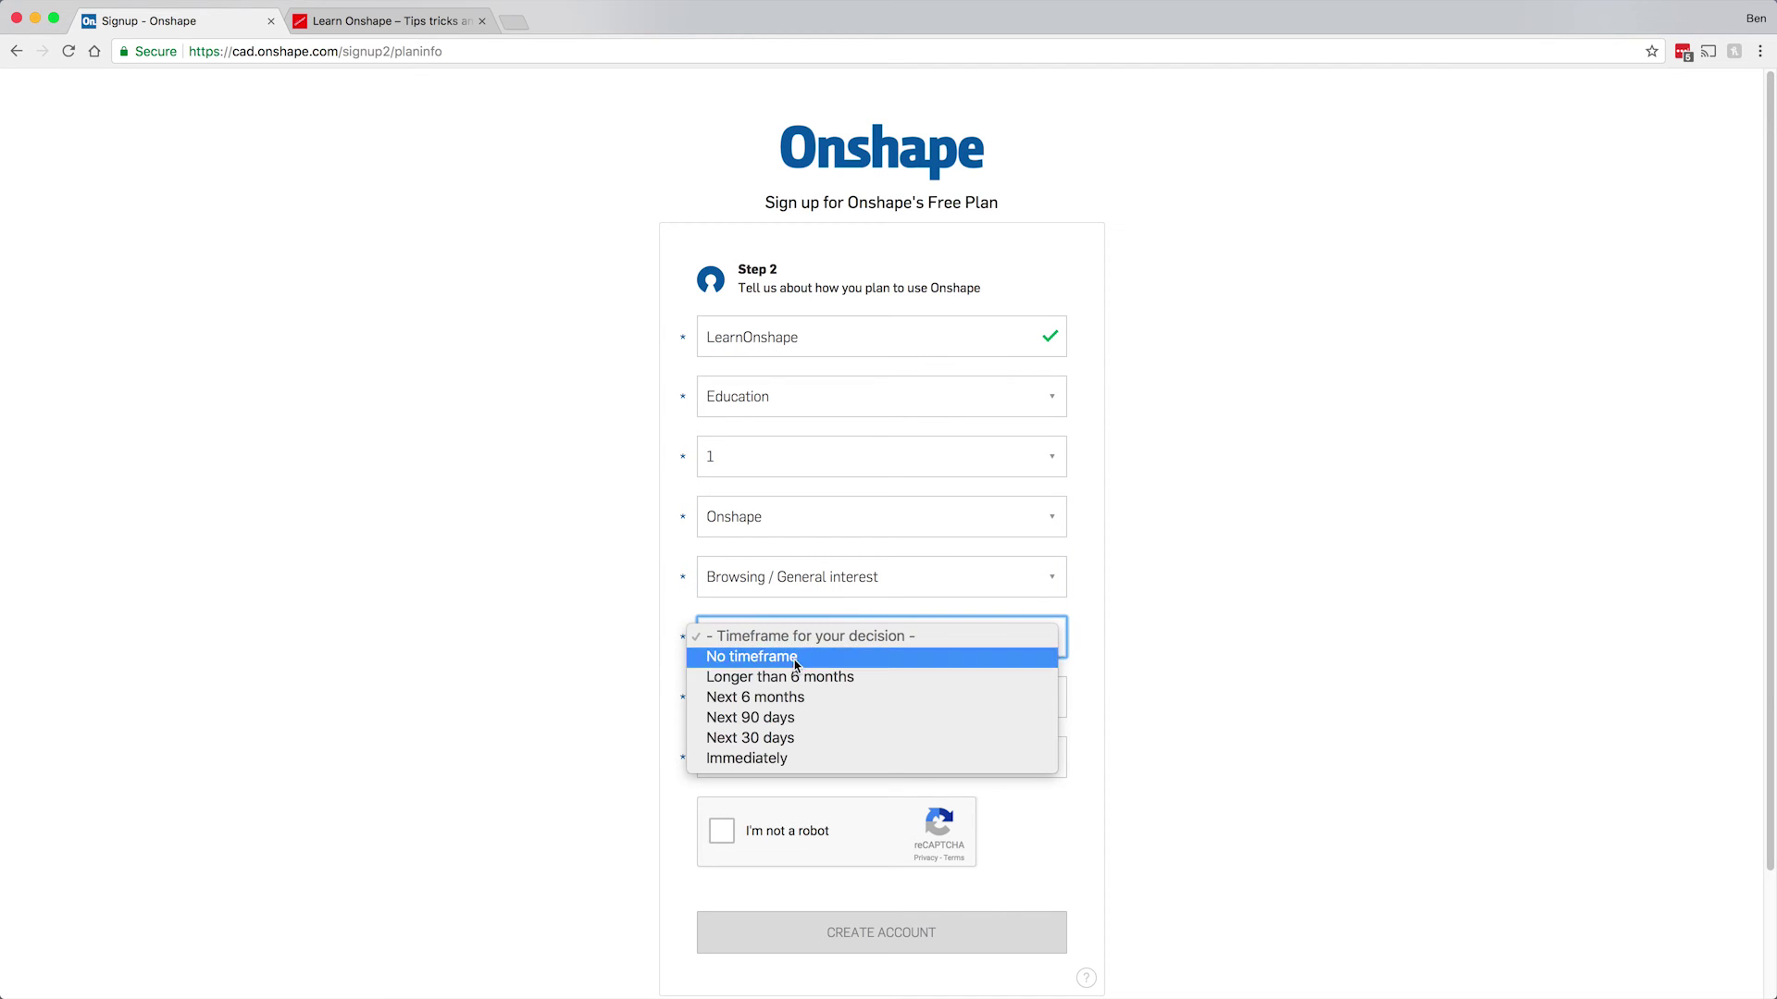
click(796, 659)
Enter title 'Grand Pubaaa' and the phone number, pass reCAPTCHA, and create the account.
click(782, 702)
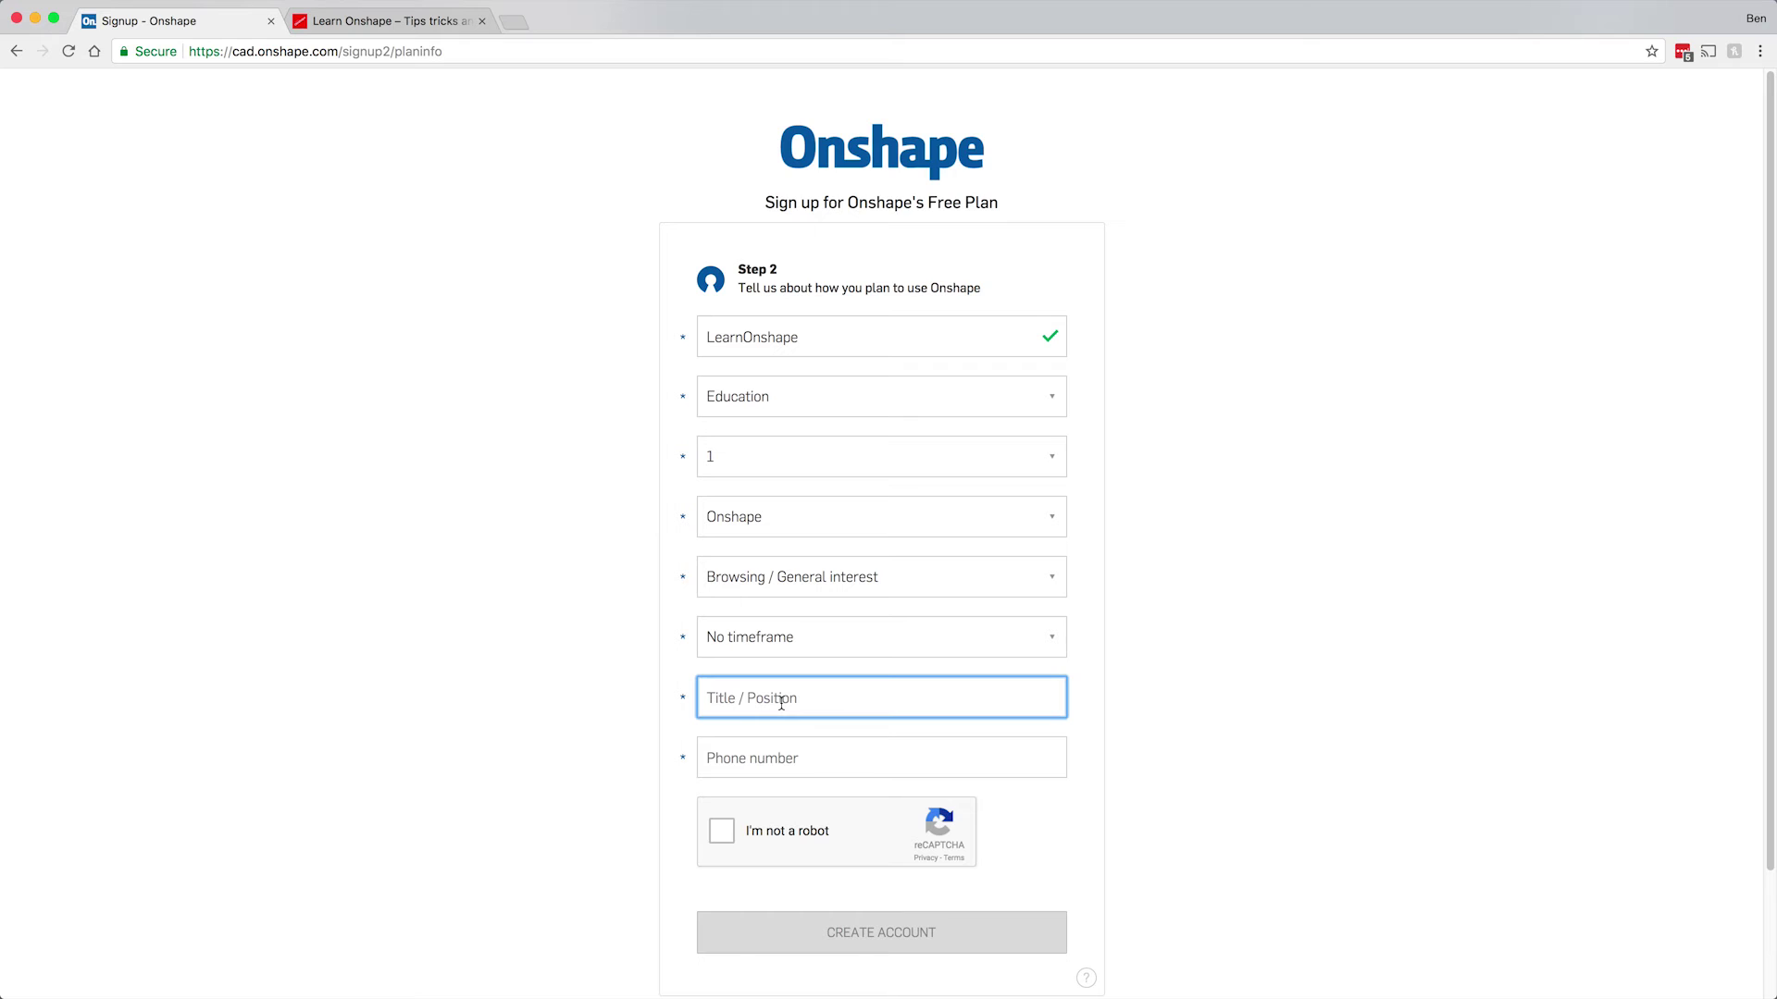
text(Grand Pubaaa)
click(786, 766)
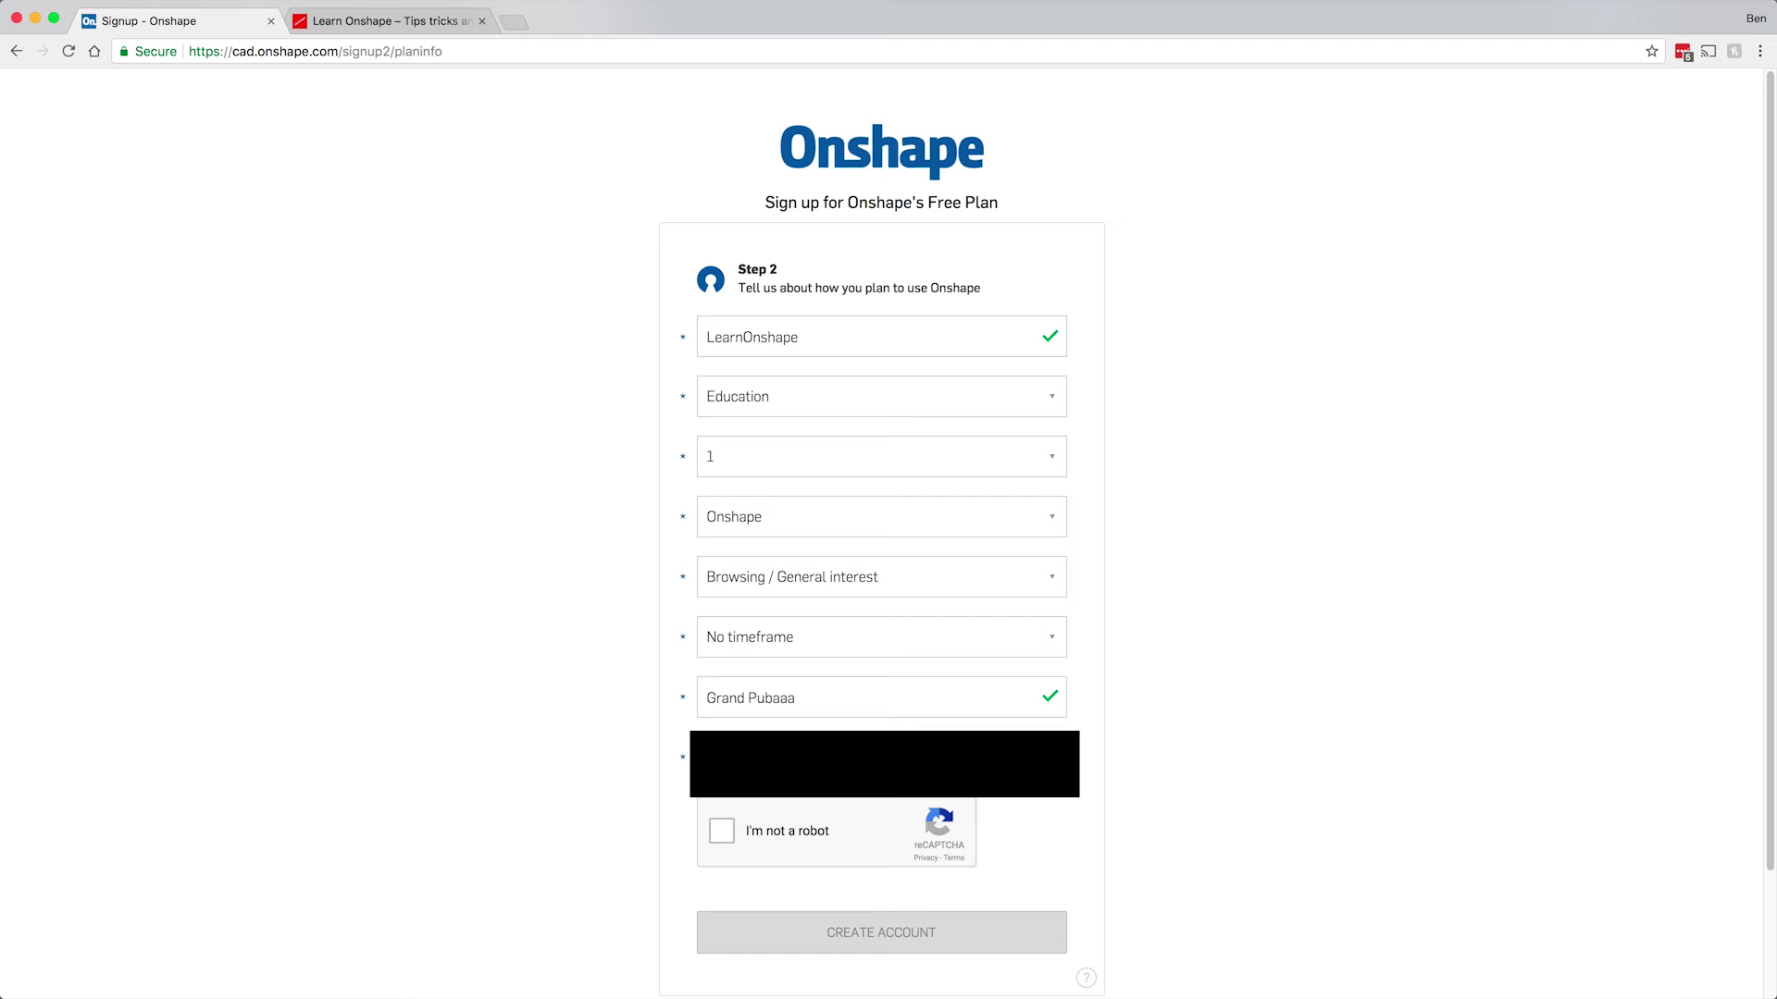
click(722, 831)
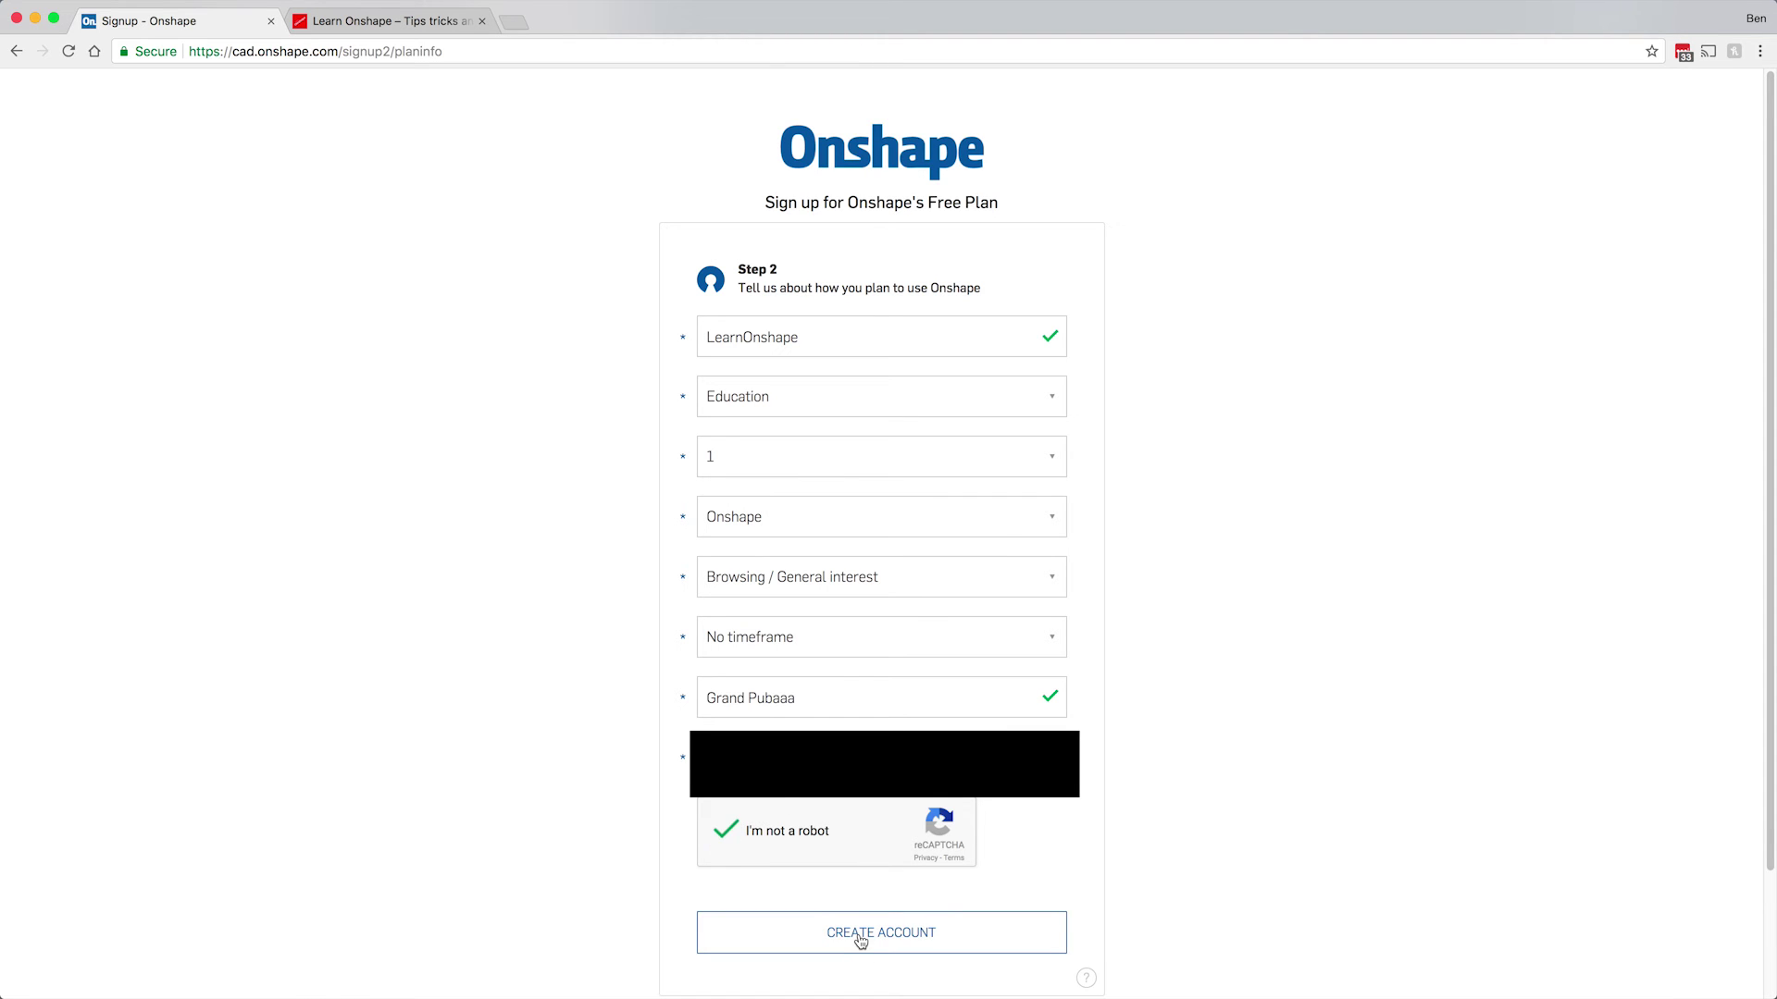
click(860, 935)
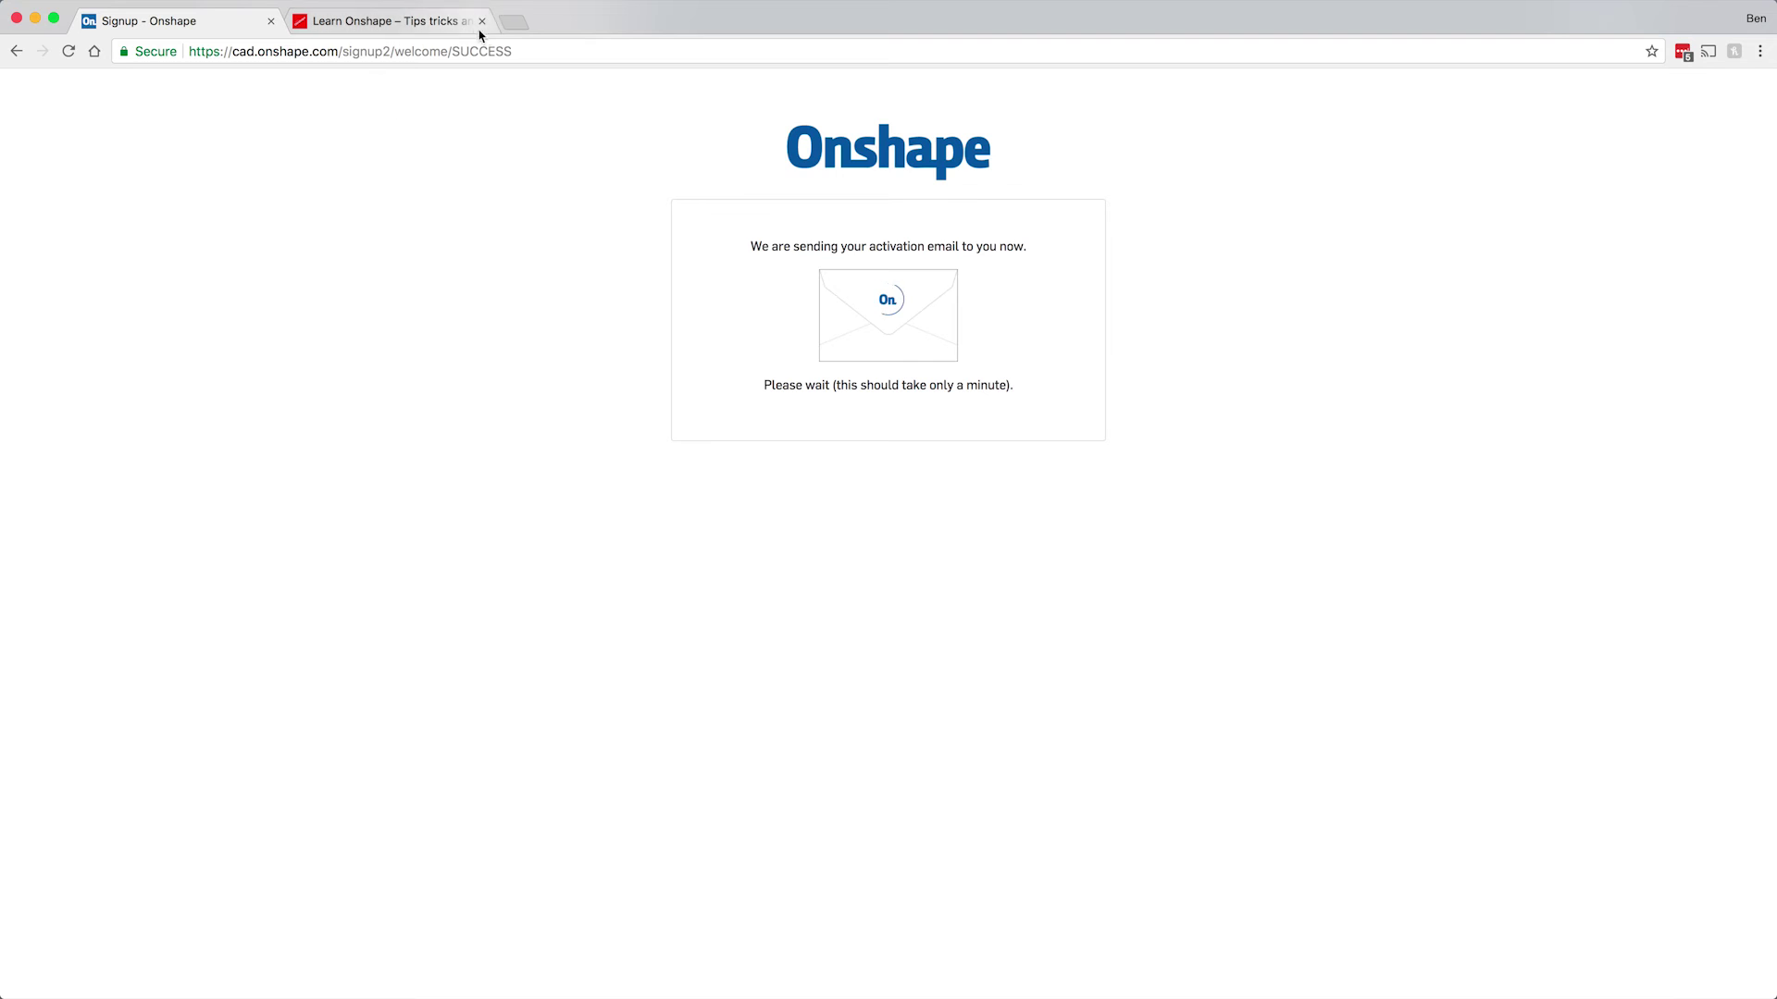
Go to Gmail in a new tab and open the 'Your Onshape account is ready' email.
click(512, 23)
text(m)
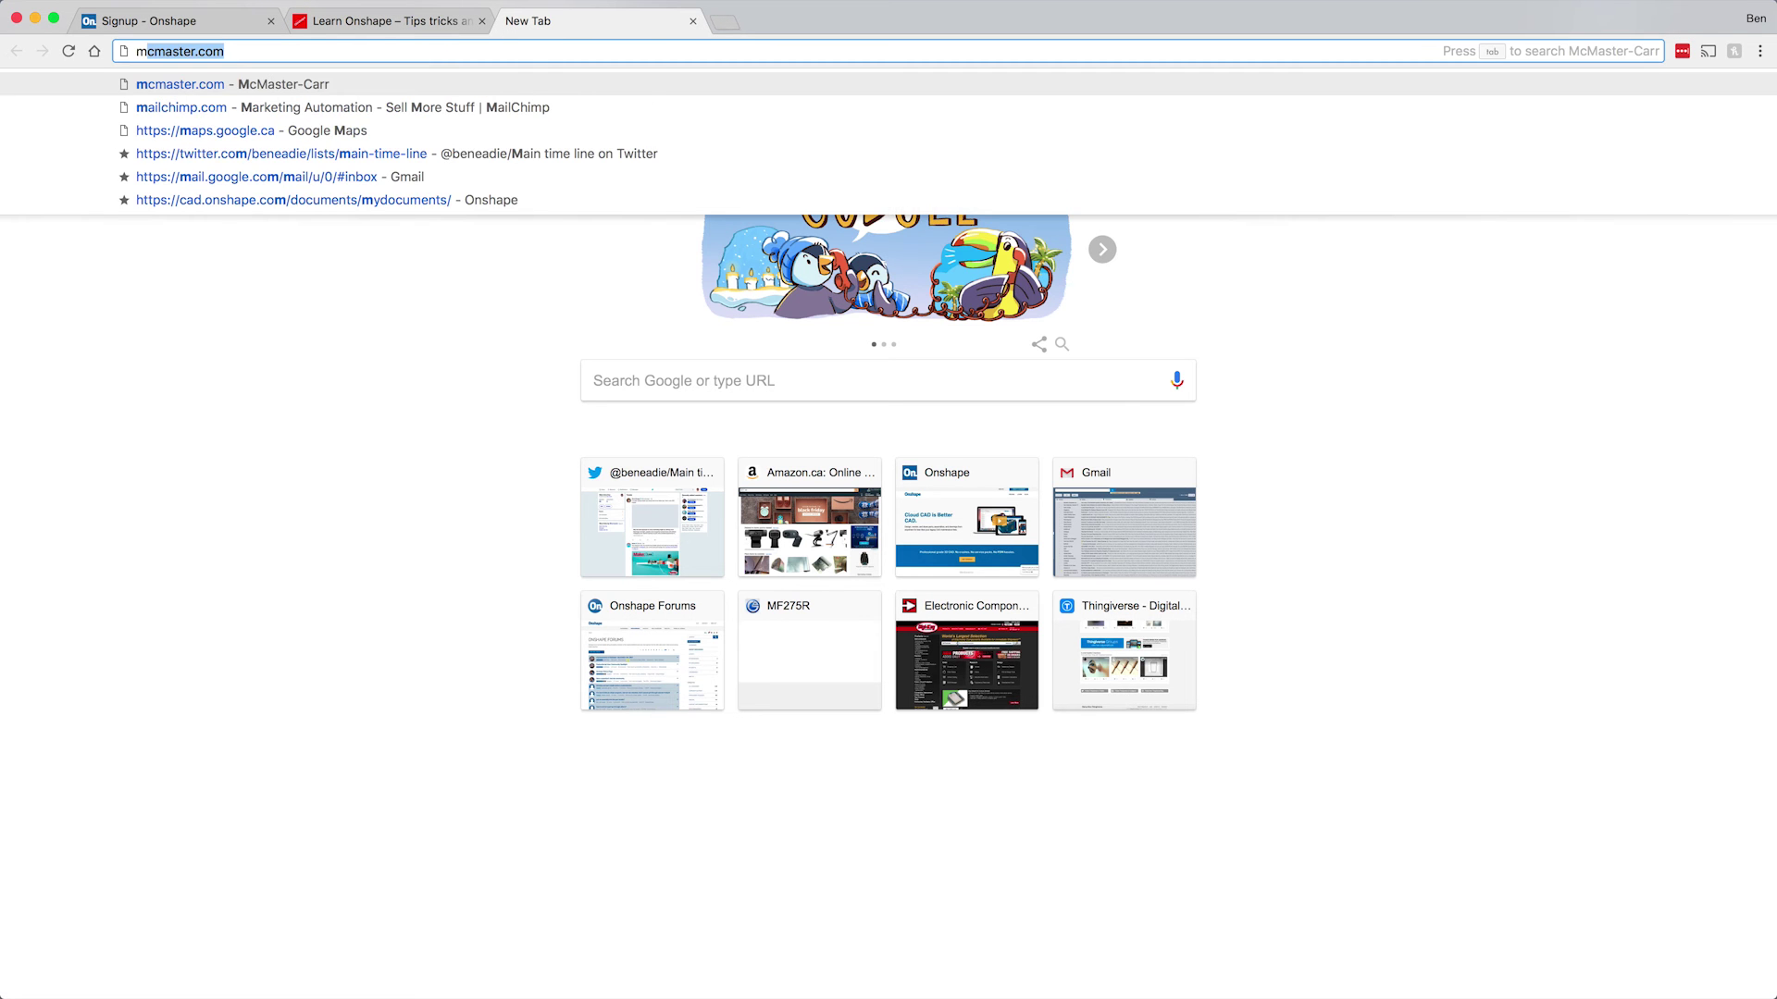
key(BackSpace)
key(BackSpace)
text(mai)
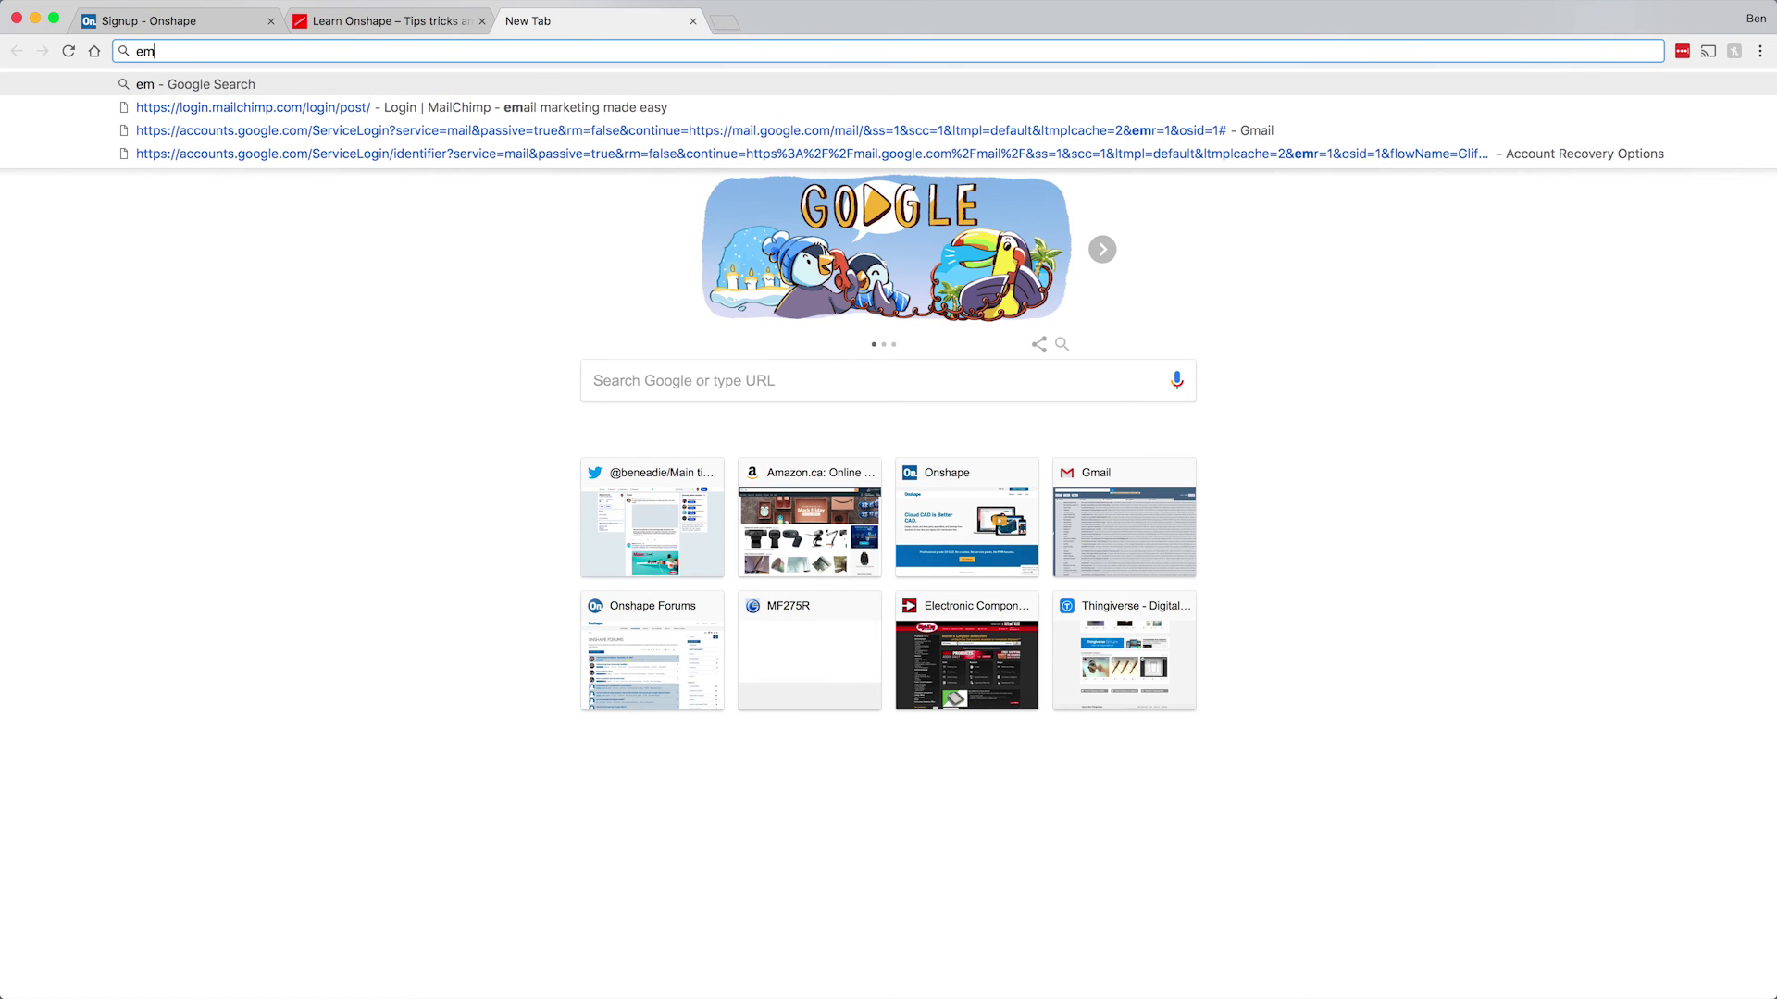
key(Return)
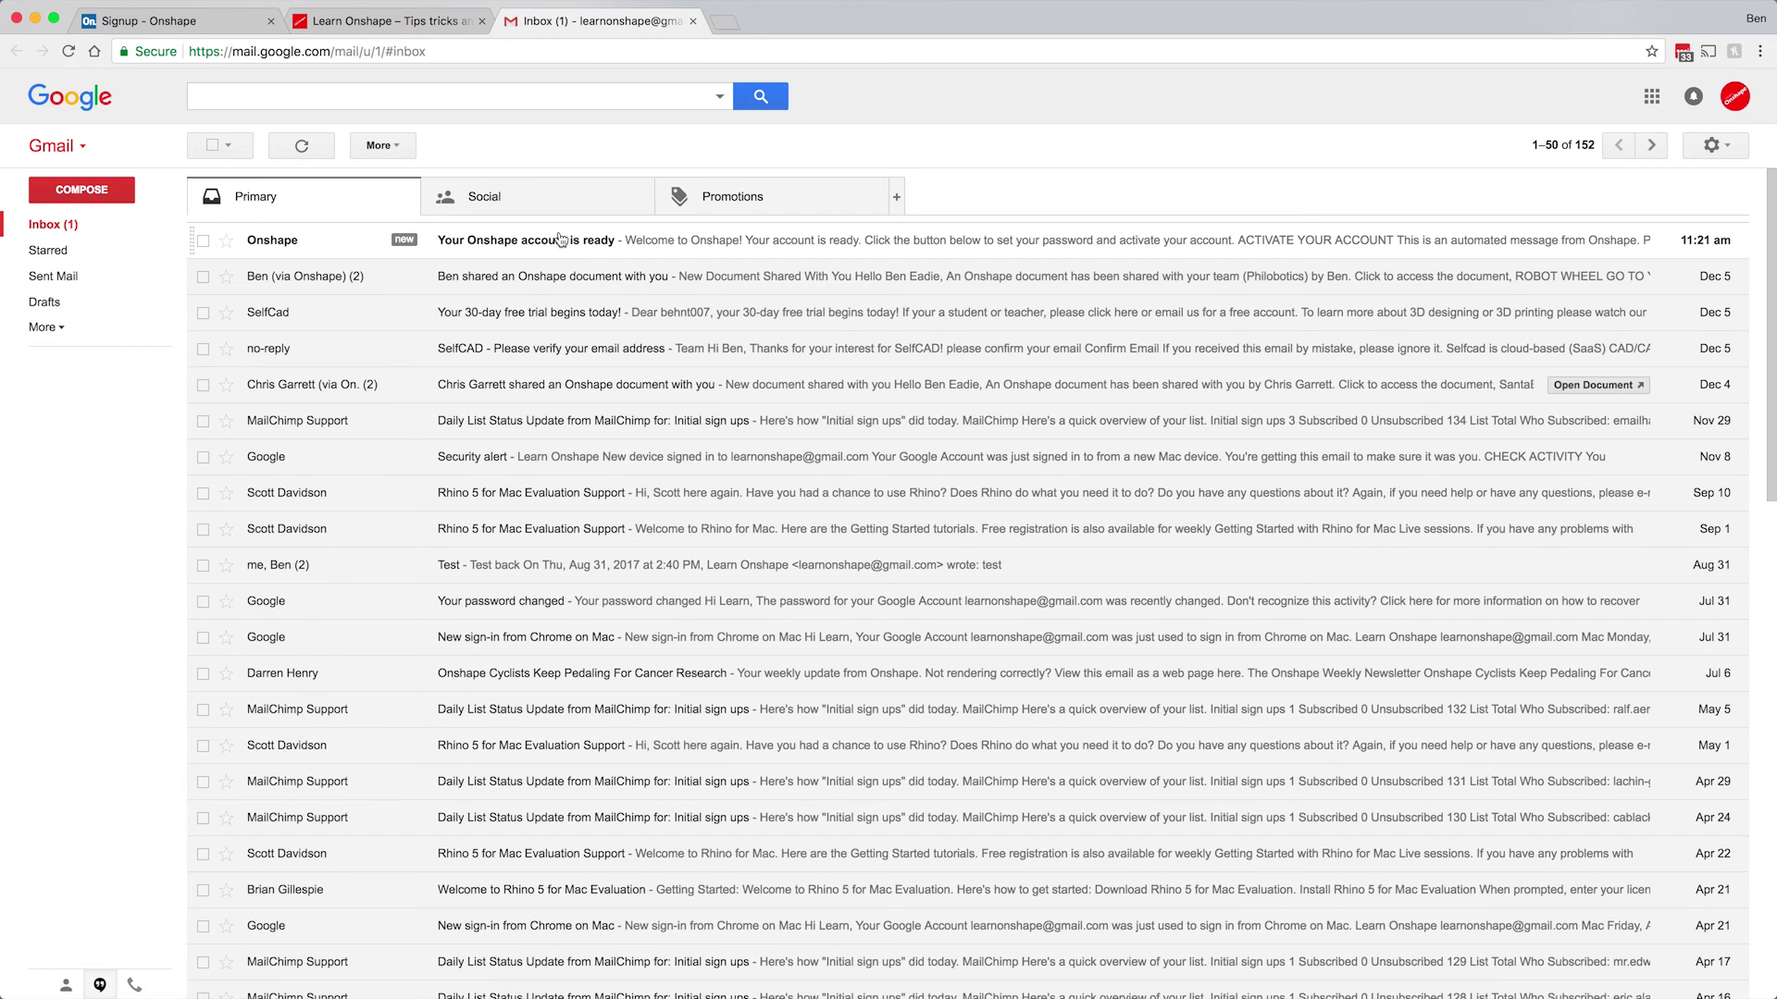
click(558, 246)
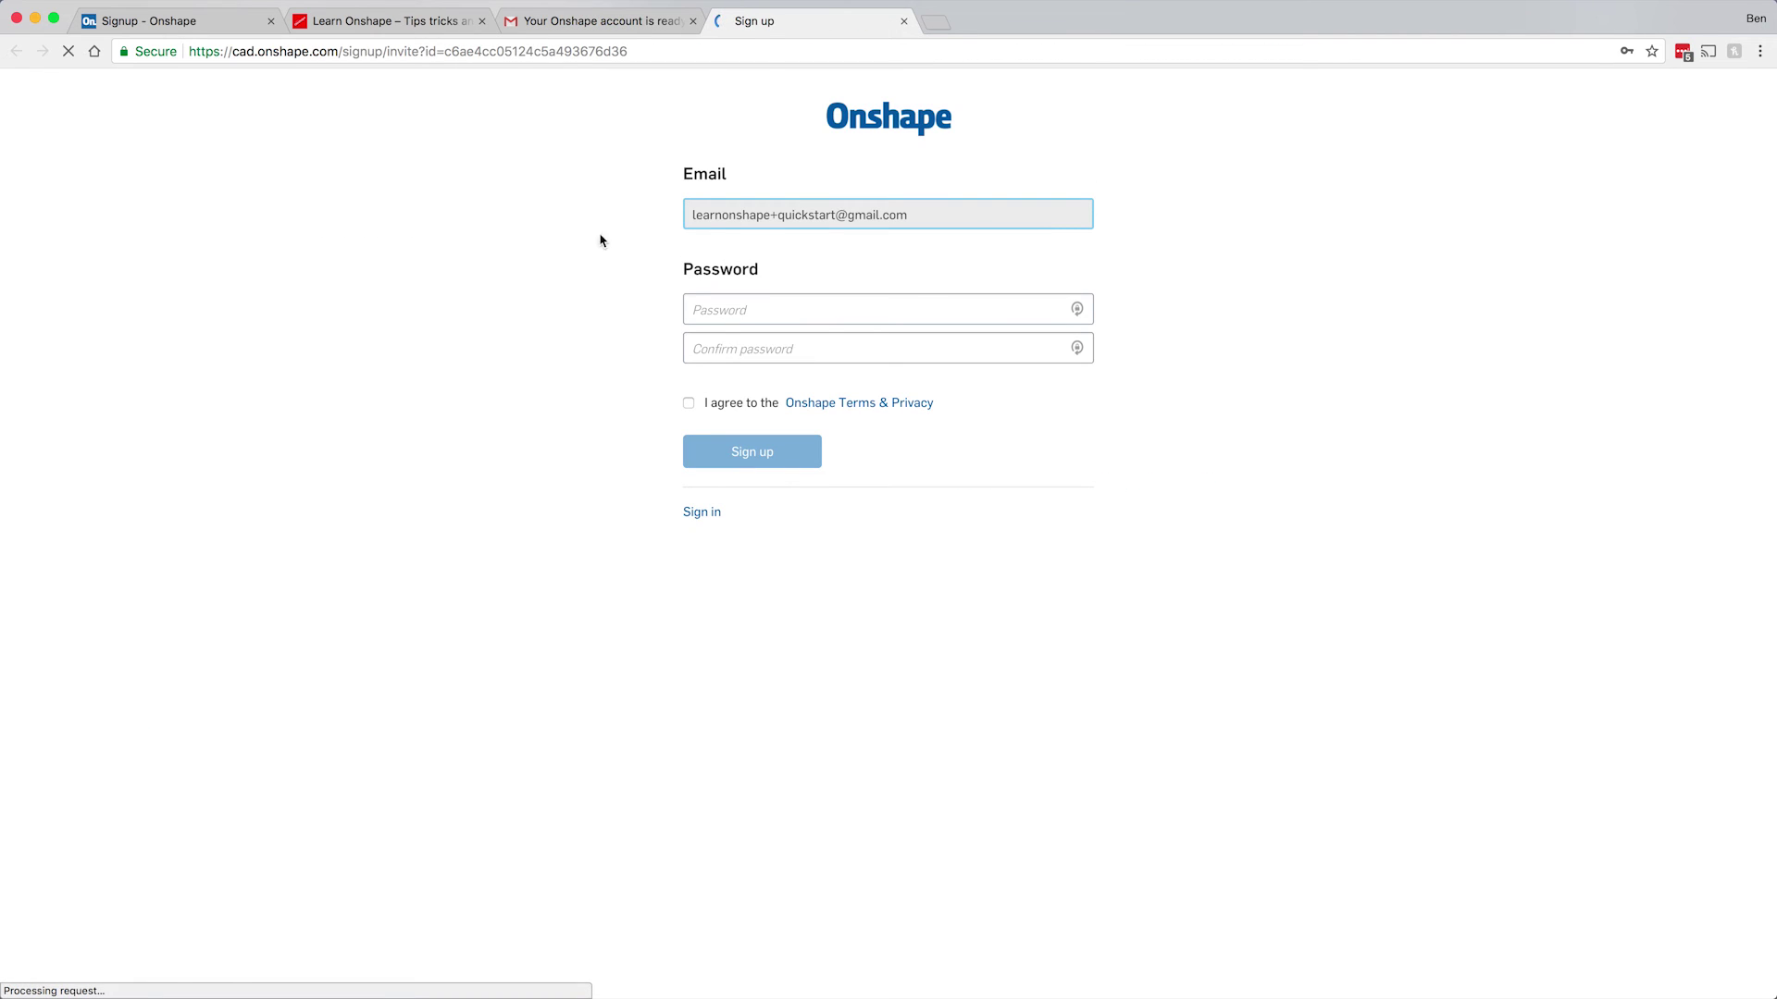
Enter and confirm the account password, then submit the sign-up form.
click(713, 309)
text(•••••••••••)
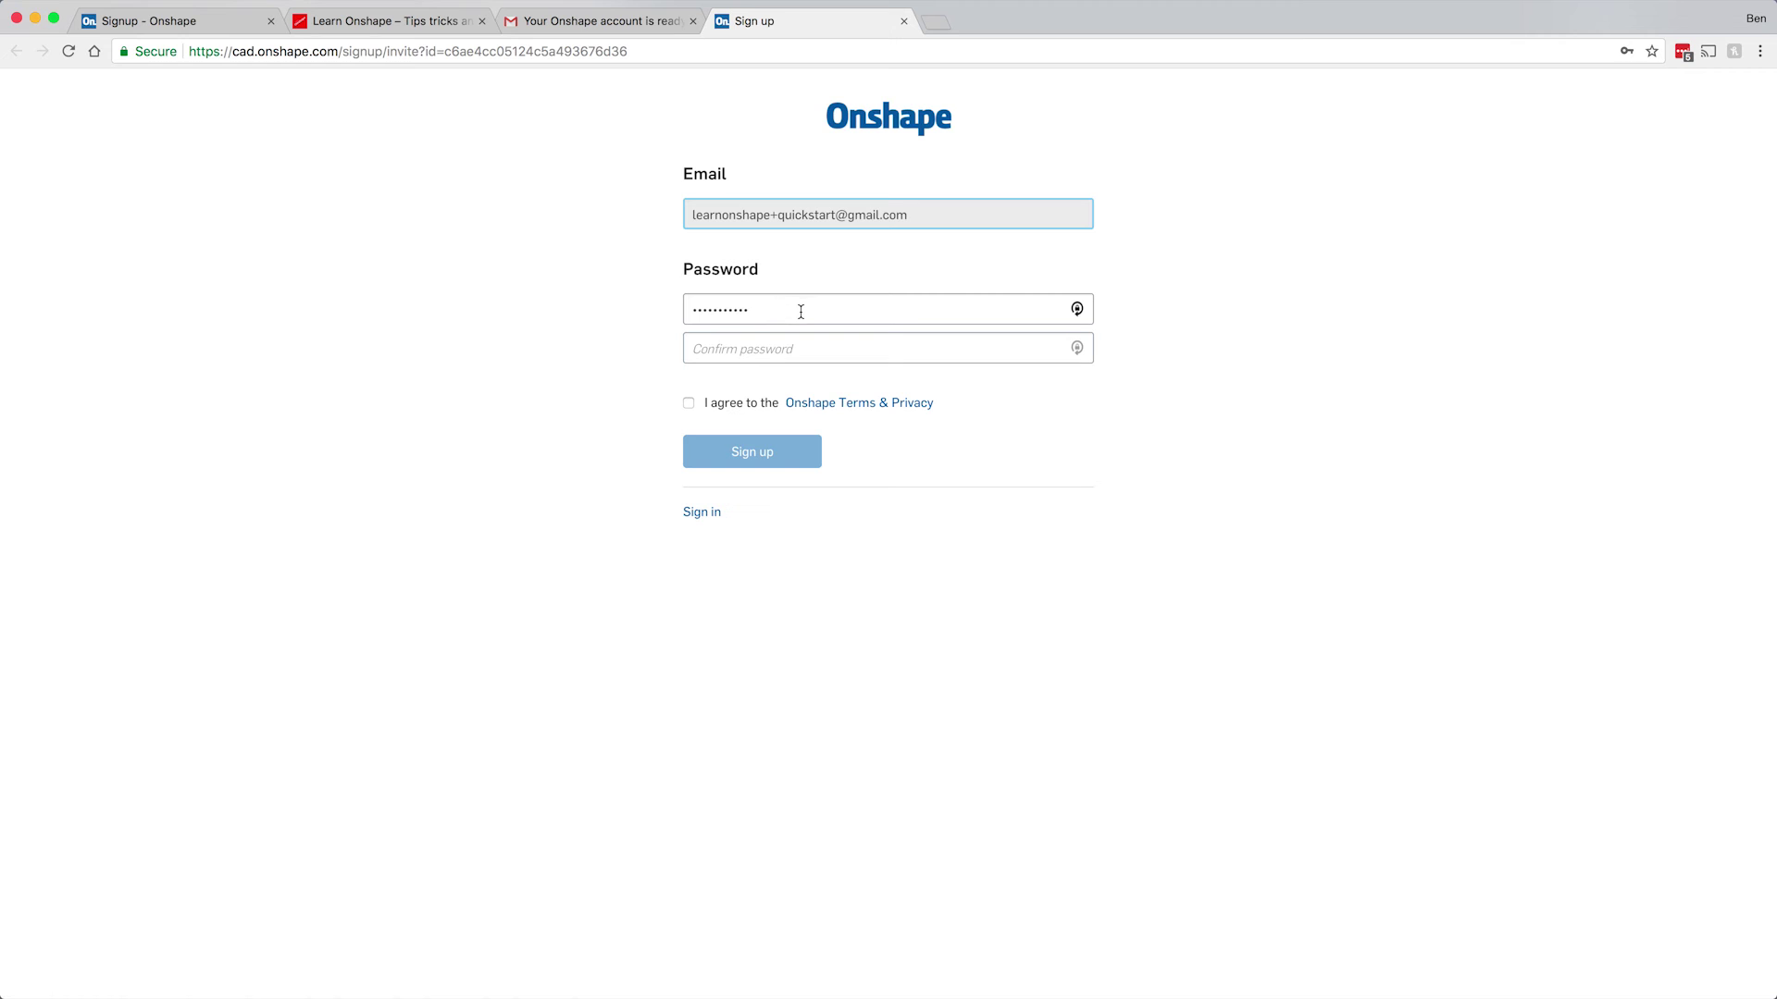
drag(803, 312, 647, 307)
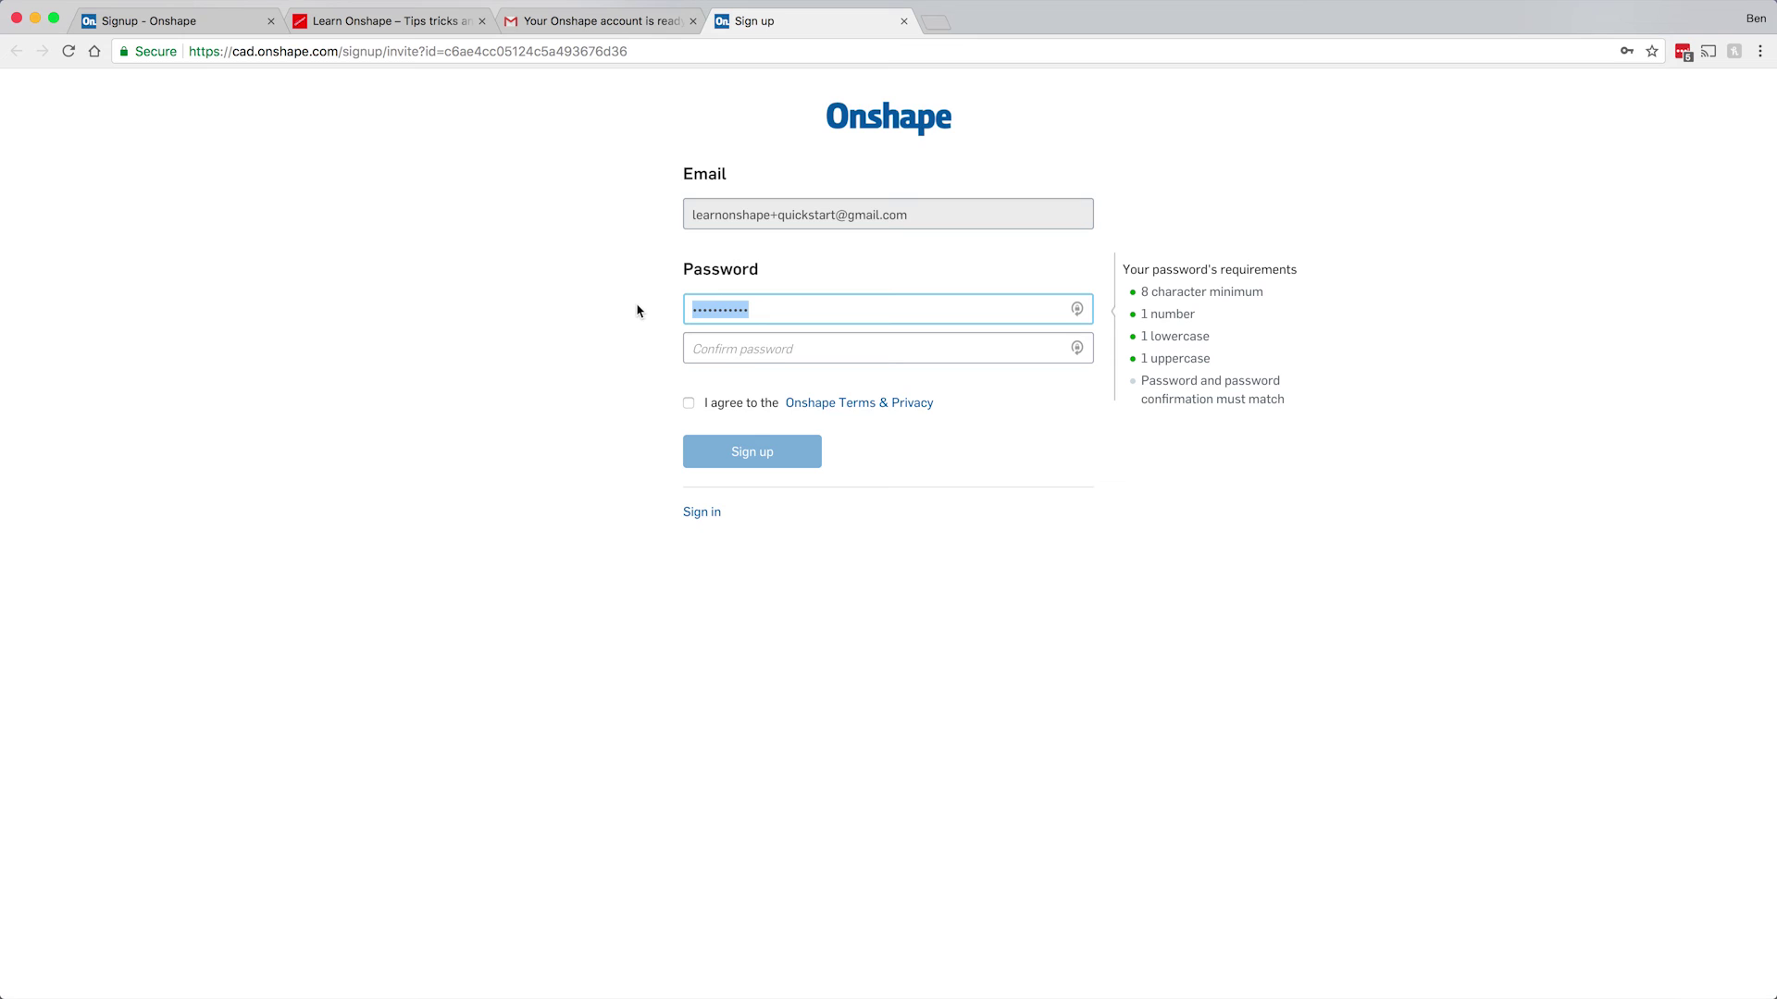
text(O)
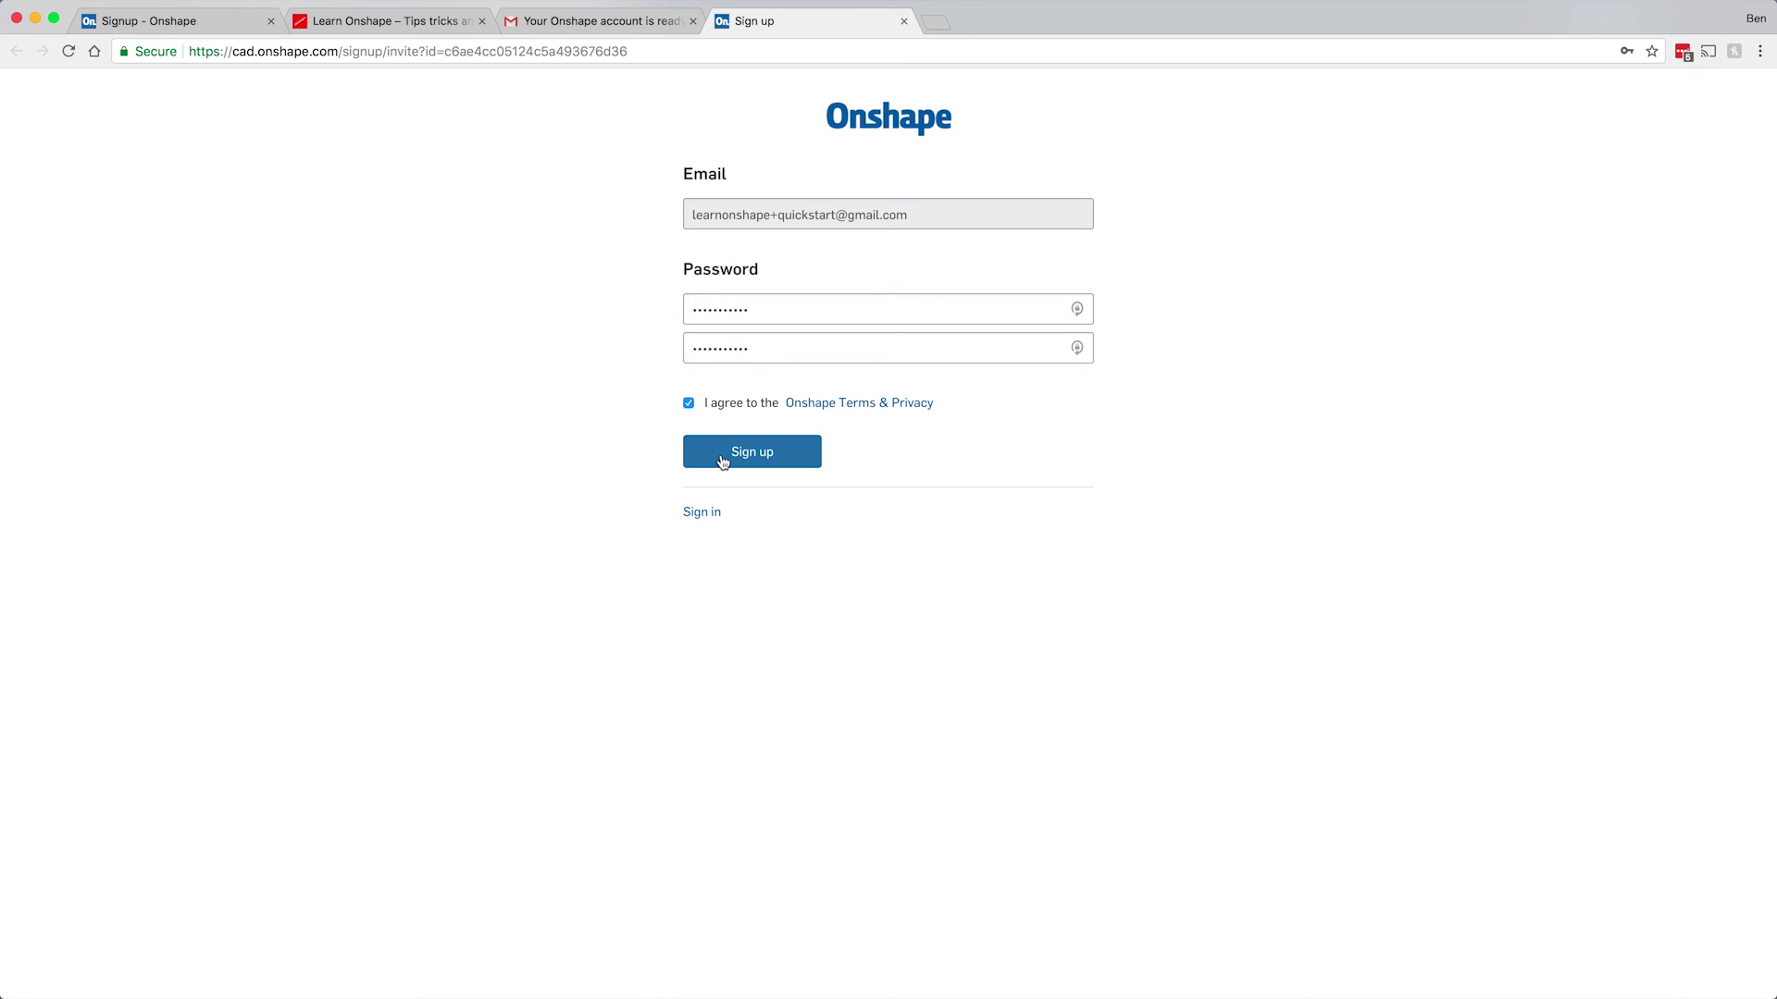
click(722, 462)
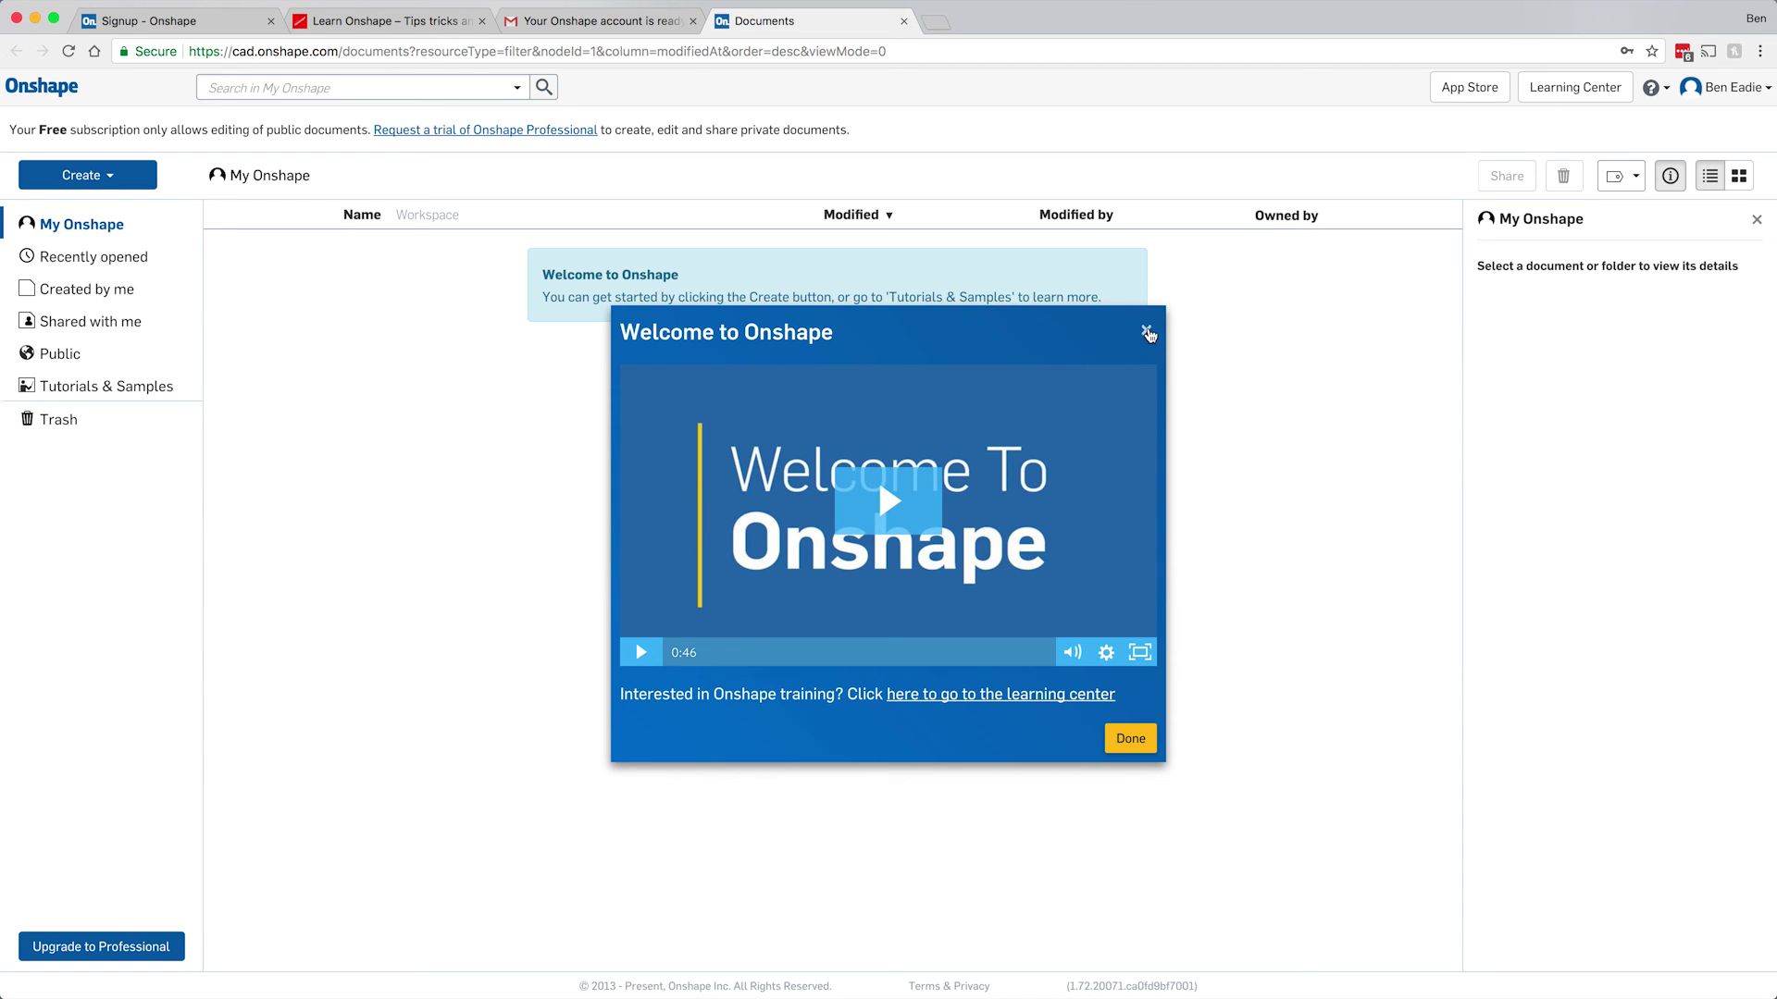
Close the Welcome to Onshape video popup.
click(1148, 334)
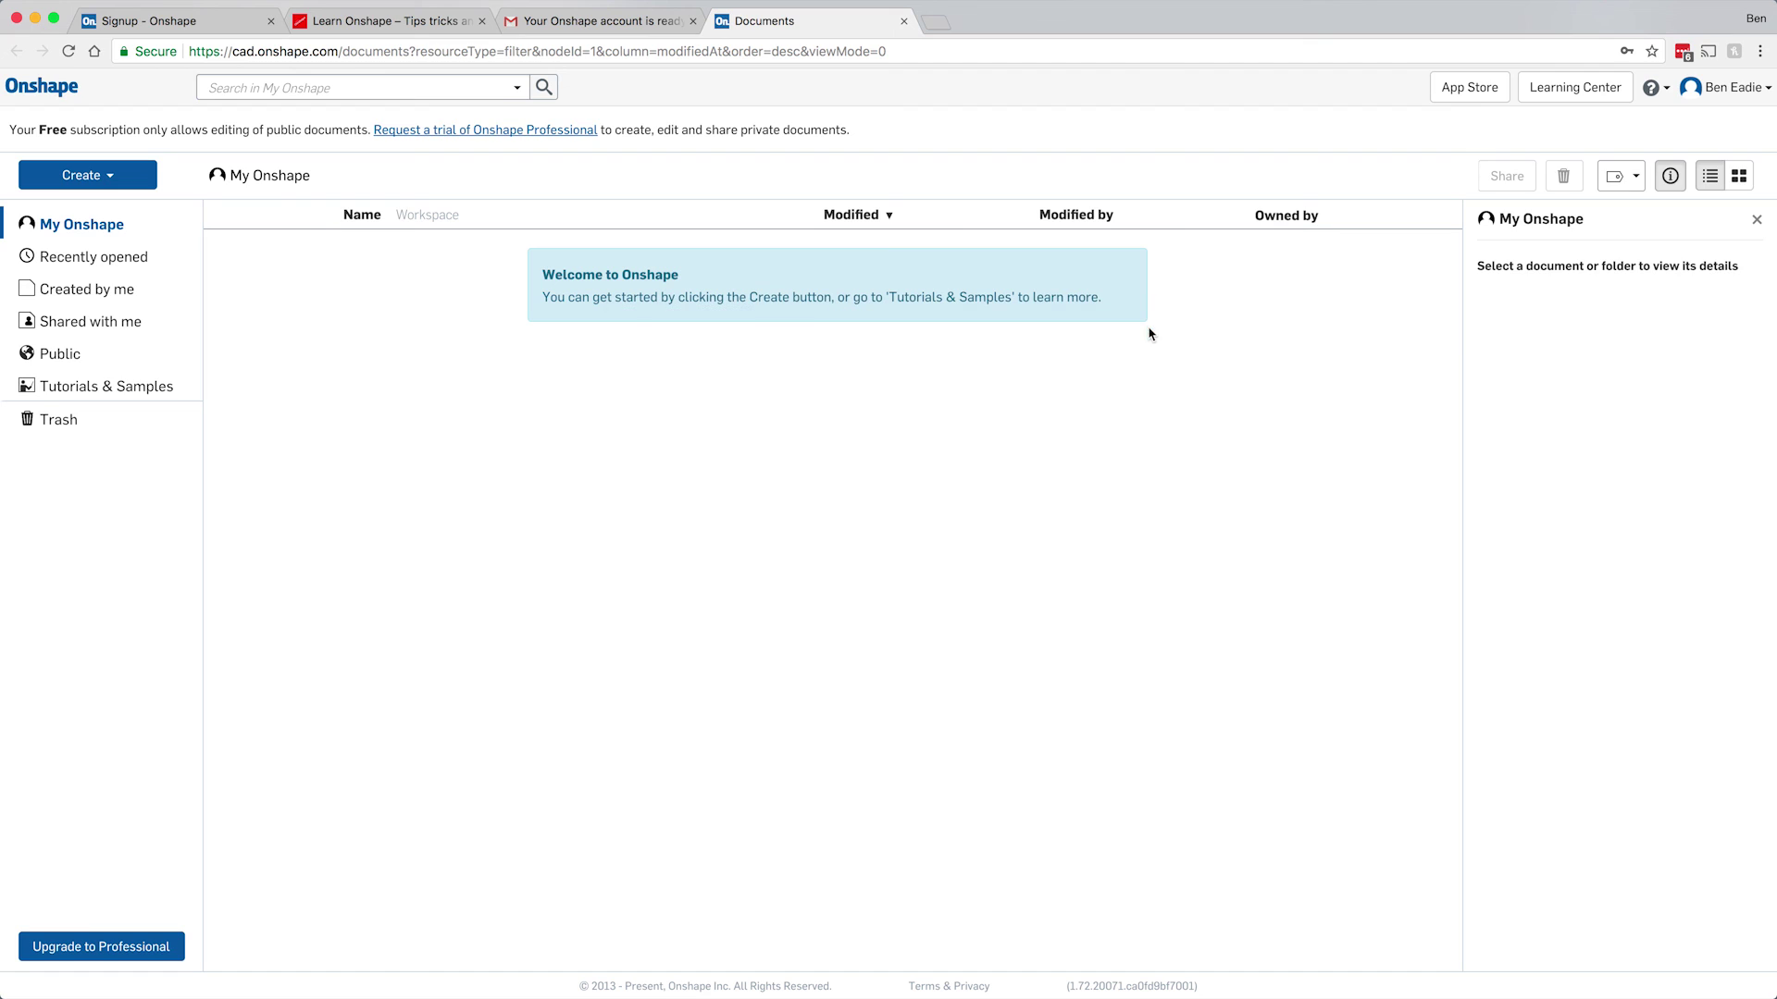